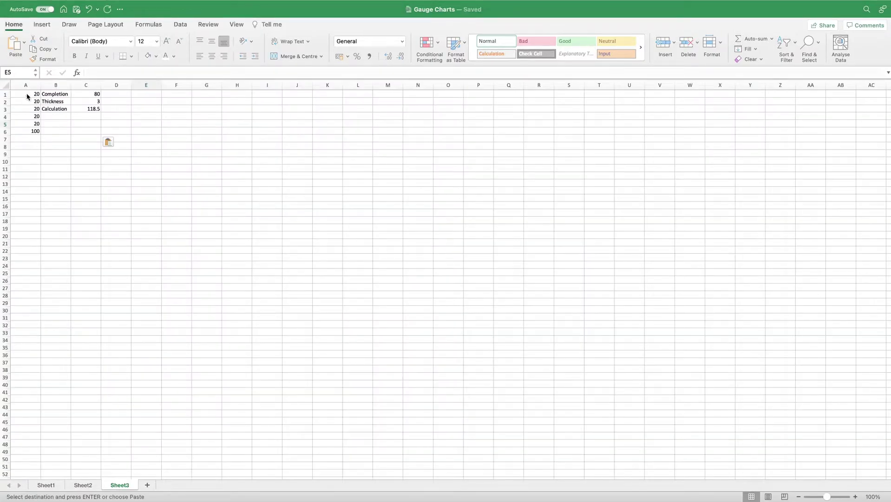
Enter 10 in A8 and fill it down through A19 as an example of ten-unit gauge segments
{"action": "left_click_drag", "start_coordinate": [28, 93], "coordinate": [29, 131]}
{"action": "left_click", "coordinate": [34, 147]}
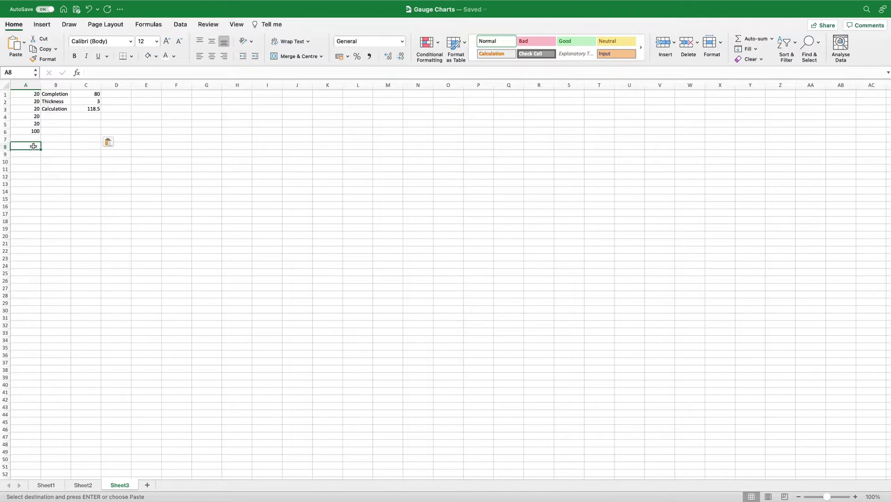
{"action": "type", "text": "10"}
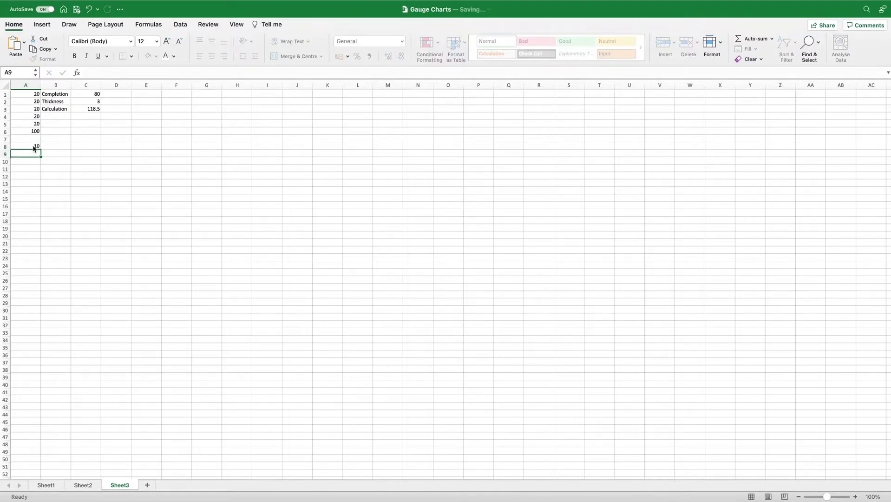
{"action": "key", "text": "Return"}
{"action": "left_click_drag", "start_coordinate": [41, 149], "coordinate": [38, 232]}
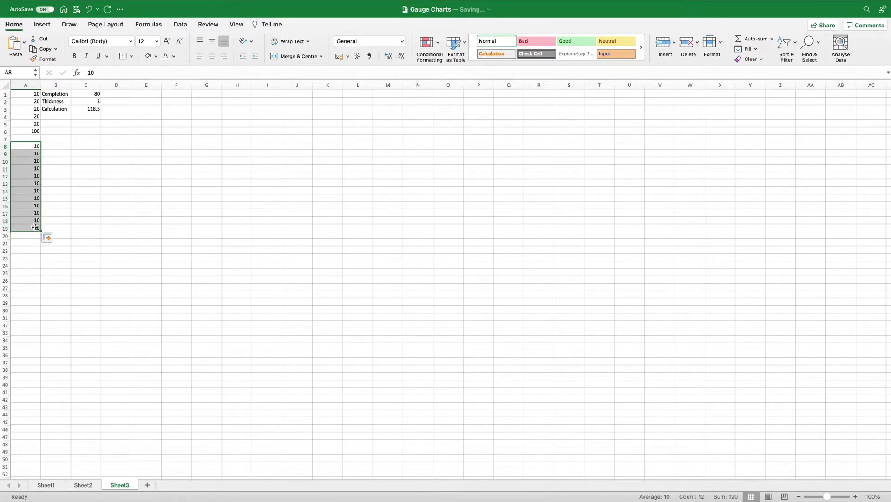
Clear the extra values in A18 and A19, and enter 100 in A18 below the ten 10s
{"action": "left_click", "coordinate": [35, 224]}
{"action": "key", "text": "Delete"}
{"action": "key", "text": "Down"}
{"action": "key", "text": "Delete"}
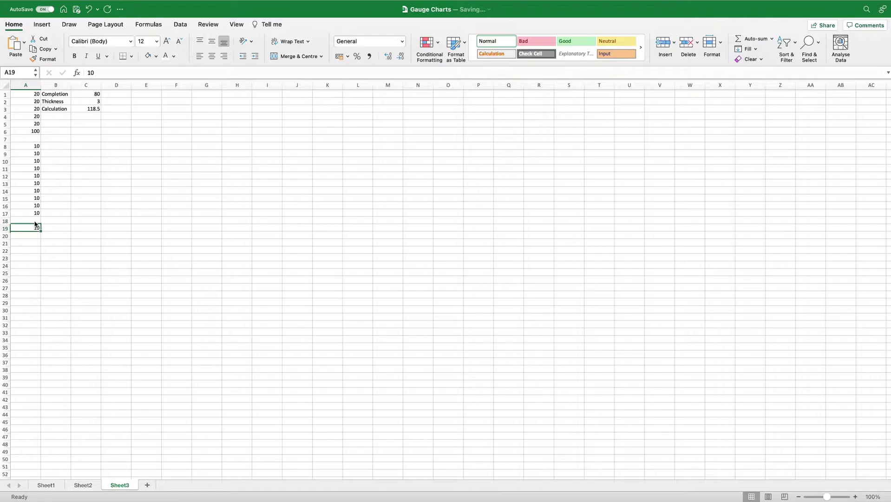
{"action": "left_click", "coordinate": [27, 224]}
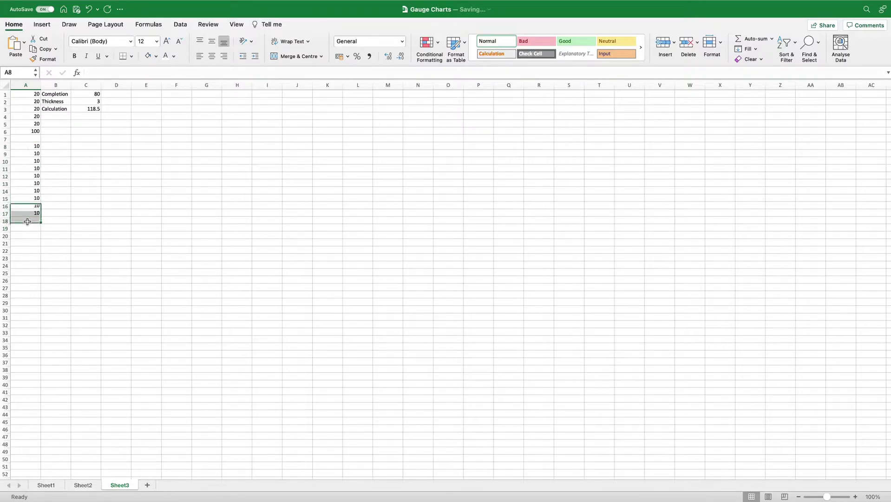
{"action": "type", "text": "100"}
{"action": "key", "text": "Return"}
Clear the example values from A8:A19
{"action": "left_click_drag", "start_coordinate": [31, 148], "coordinate": [29, 234]}
{"action": "key", "text": "Delete"}
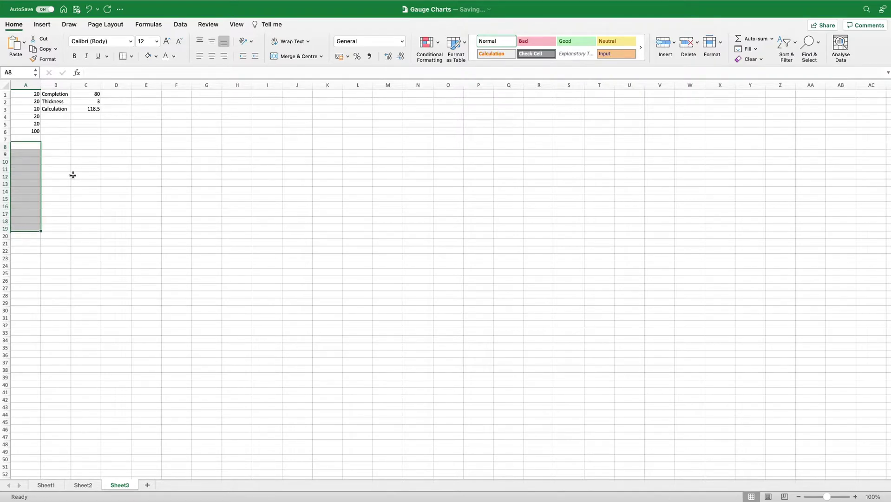
{"action": "left_click", "coordinate": [76, 155]}
Examine the Completion, Thickness and Calculation cells C1:C3, including the formula in C3
{"action": "left_click", "coordinate": [90, 95]}
{"action": "left_click", "coordinate": [91, 102]}
{"action": "left_click", "coordinate": [90, 110]}
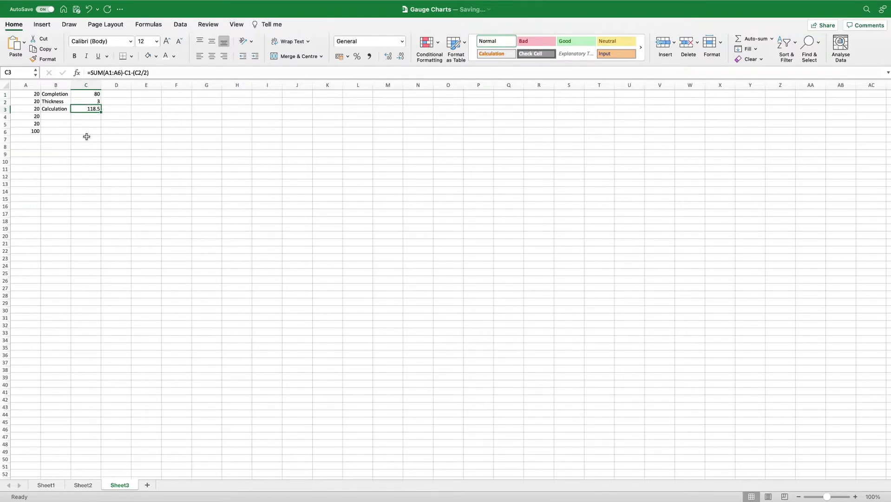
Insert a doughnut chart from A1:A6 and place it just beside the data
{"action": "left_click_drag", "start_coordinate": [33, 94], "coordinate": [31, 131]}
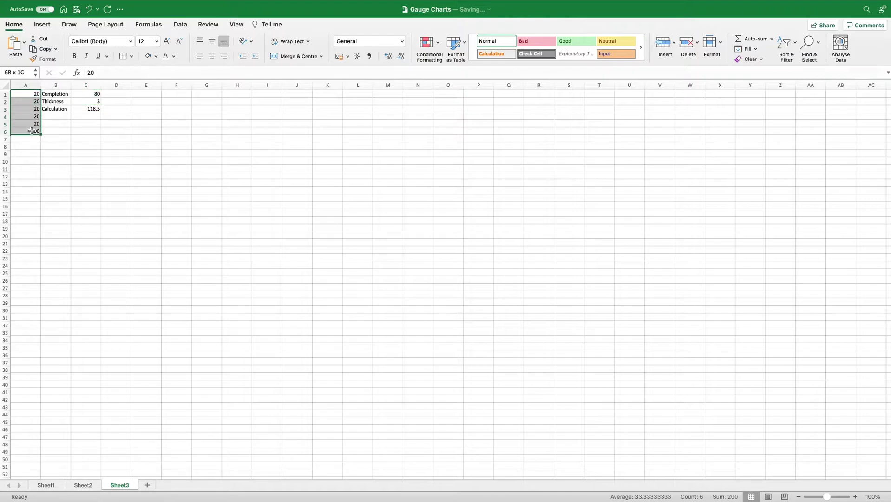
{"action": "left_click", "coordinate": [44, 26]}
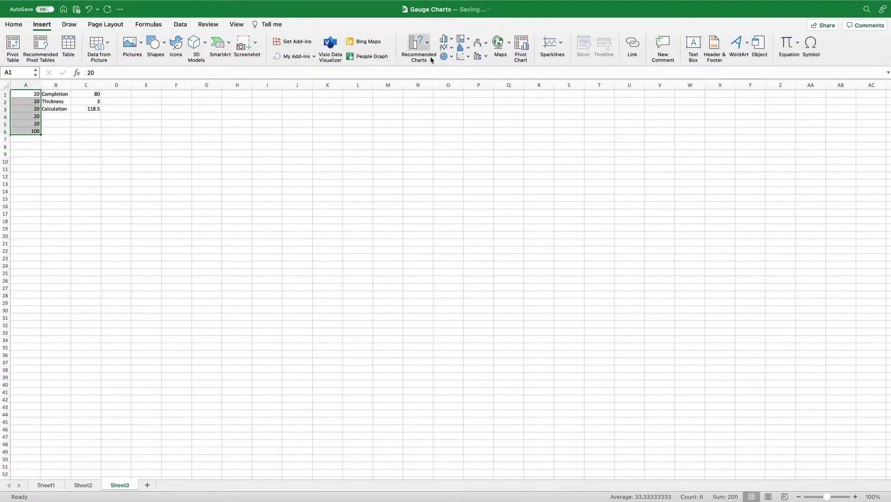
{"action": "left_click", "coordinate": [447, 56]}
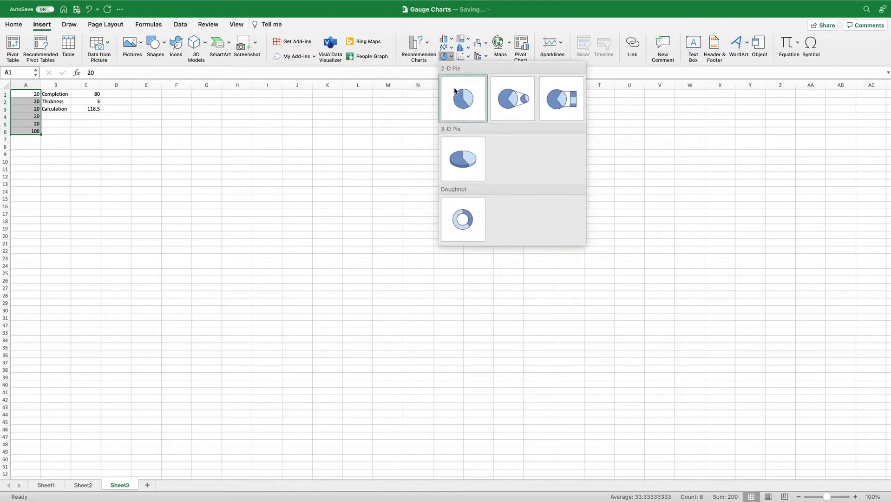
{"action": "left_click", "coordinate": [461, 222]}
{"action": "left_click_drag", "start_coordinate": [471, 241], "coordinate": [254, 112]}
Delete the title and the legend from the doughnut chart
{"action": "left_click", "coordinate": [245, 115]}
{"action": "key", "text": "Delete"}
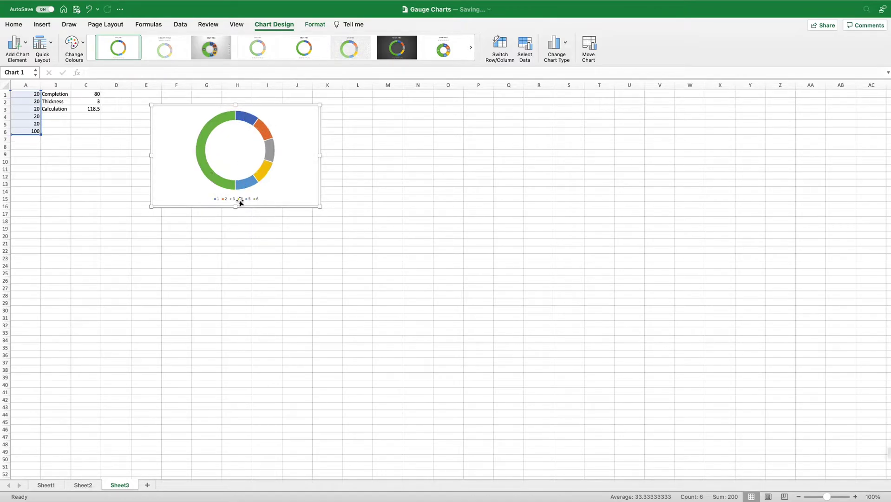
{"action": "left_click", "coordinate": [241, 199]}
{"action": "key", "text": "Delete"}
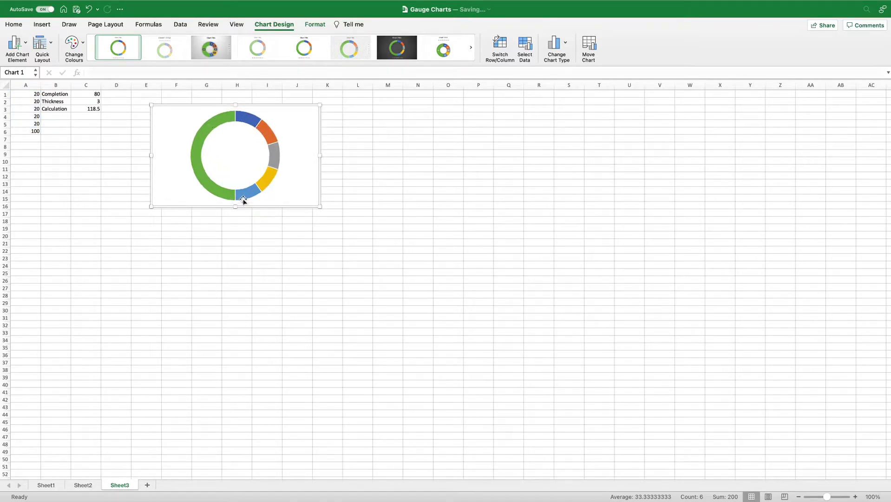
Format the chart area with no fill and no border line
{"action": "right_click", "coordinate": [296, 122]}
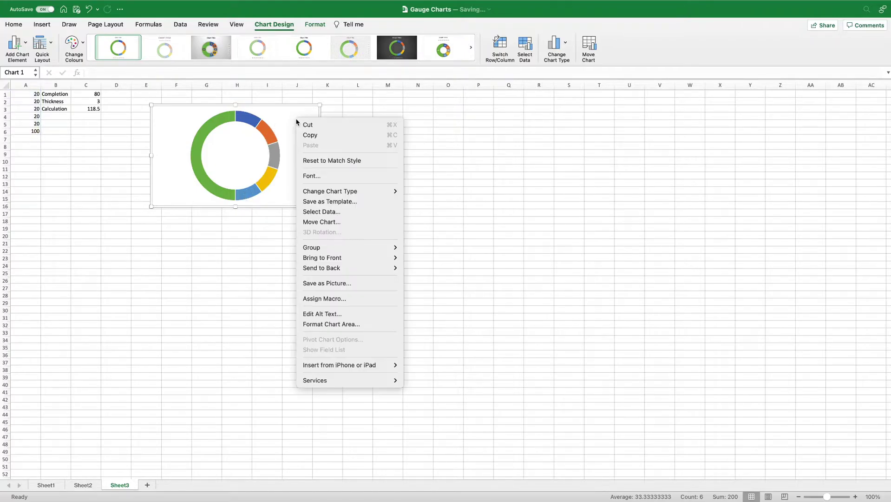
{"action": "double_click", "coordinate": [290, 120]}
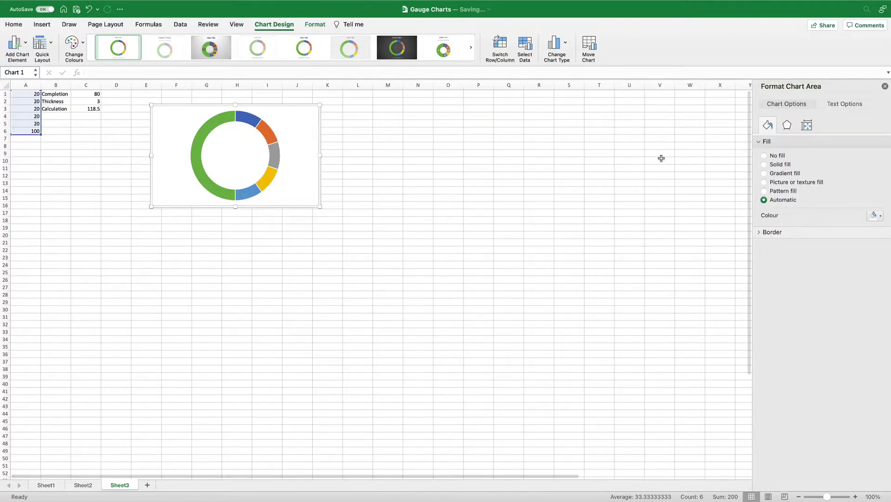
{"action": "left_click", "coordinate": [764, 156]}
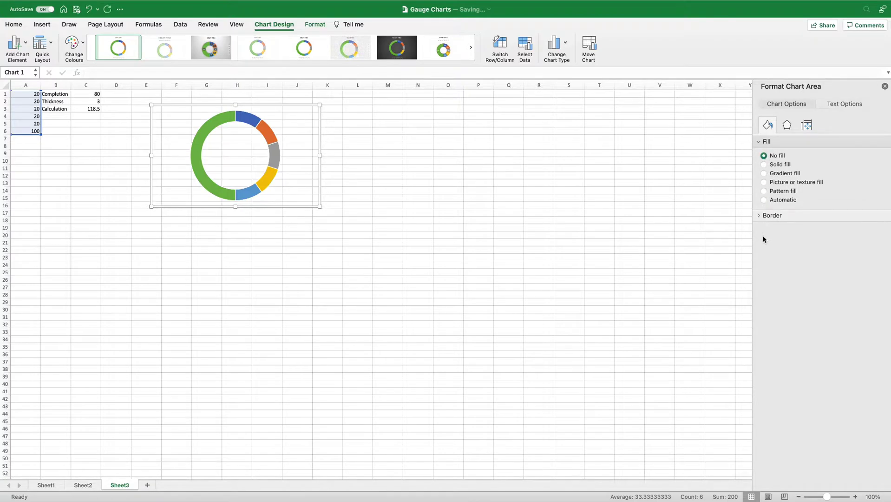
{"action": "left_click", "coordinate": [766, 217]}
{"action": "left_click", "coordinate": [764, 229]}
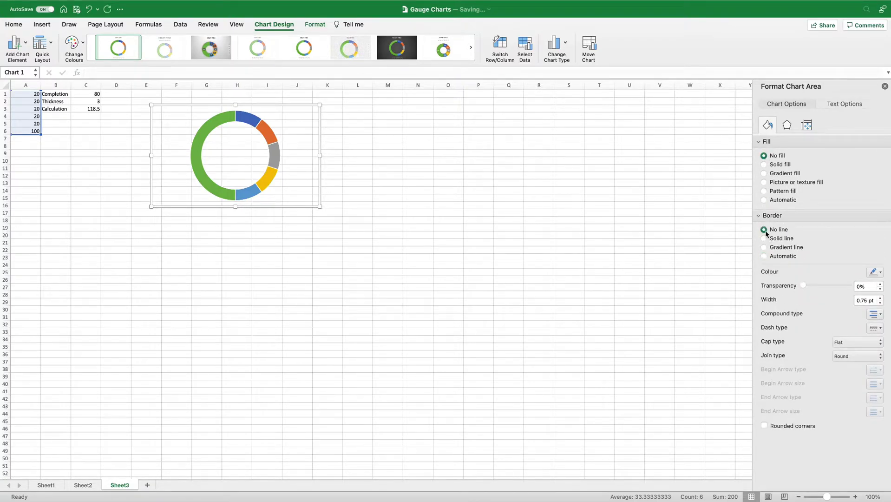
Set the doughnut series' angle of first slice to 270°
{"action": "left_click", "coordinate": [857, 496]}
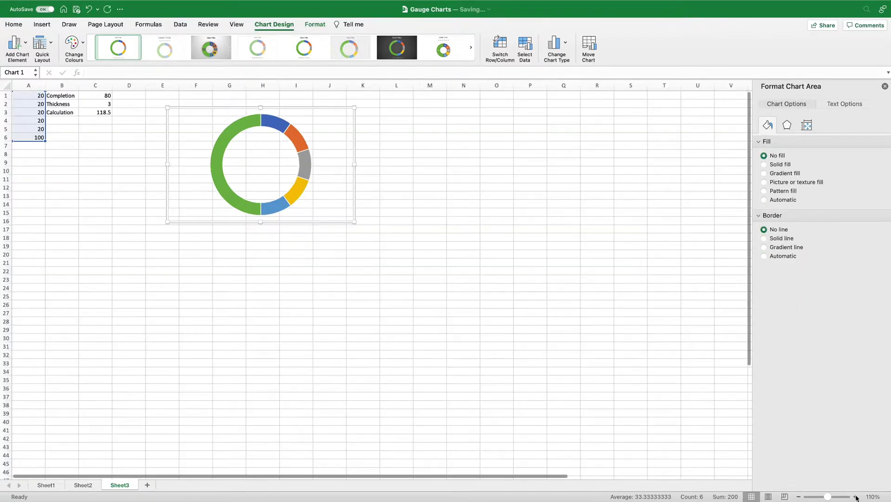
{"action": "left_click", "coordinate": [857, 496]}
{"action": "left_click", "coordinate": [786, 104]}
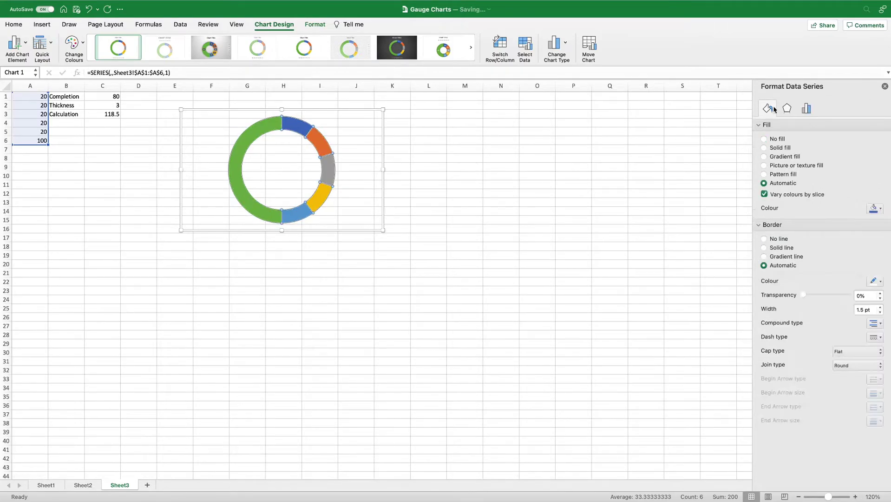
{"action": "left_click", "coordinate": [806, 108]}
{"action": "left_click", "coordinate": [870, 138]}
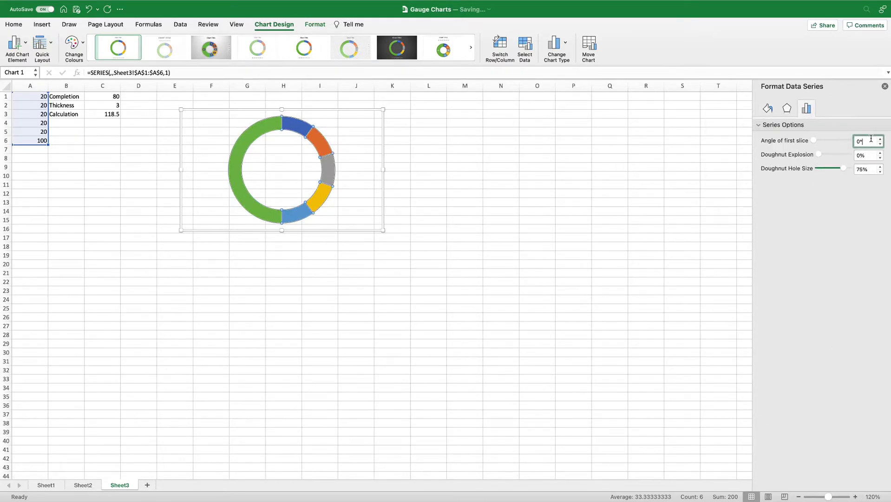
{"action": "double_click", "coordinate": [865, 144]}
{"action": "type", "text": "270"}
{"action": "key", "text": "Return"}
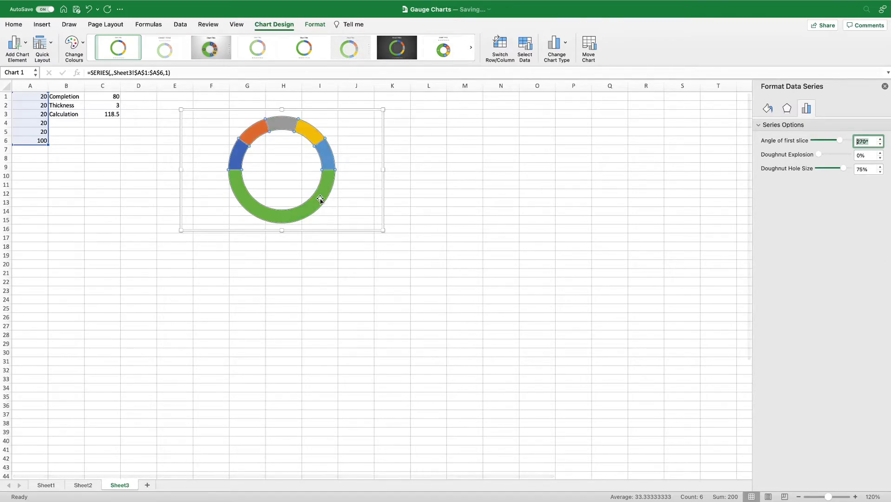
Hide the green lower half of the doughnut by giving that slice no fill
{"action": "left_click", "coordinate": [321, 201]}
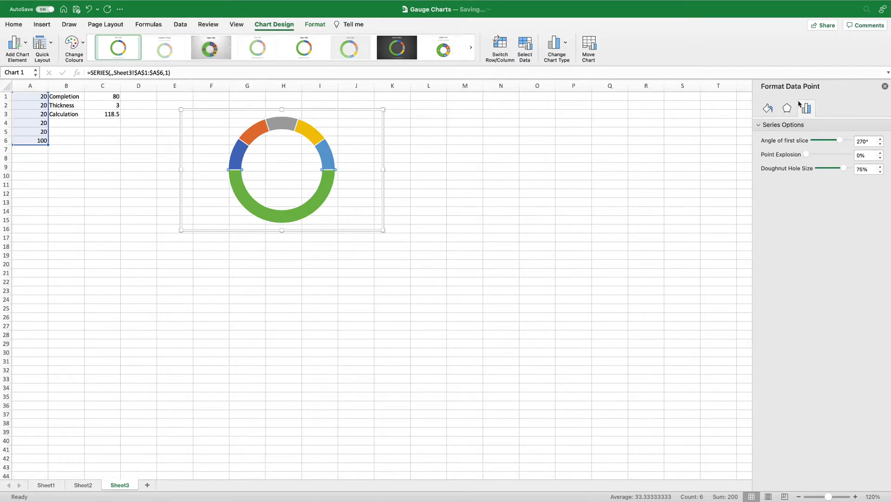
{"action": "left_click", "coordinate": [767, 111]}
{"action": "left_click", "coordinate": [764, 139]}
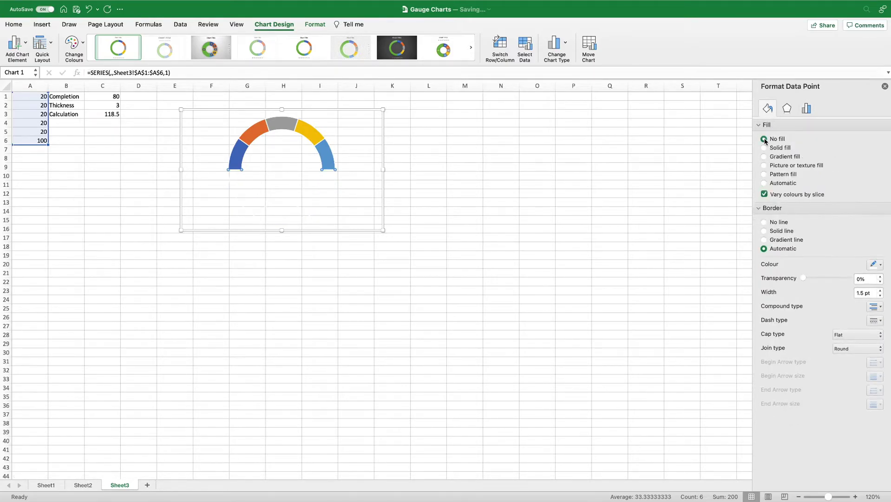
Fill the gauge's first segment, the dark blue one, with the lightest gold theme tint
{"action": "left_click", "coordinate": [239, 159]}
{"action": "left_click", "coordinate": [234, 157]}
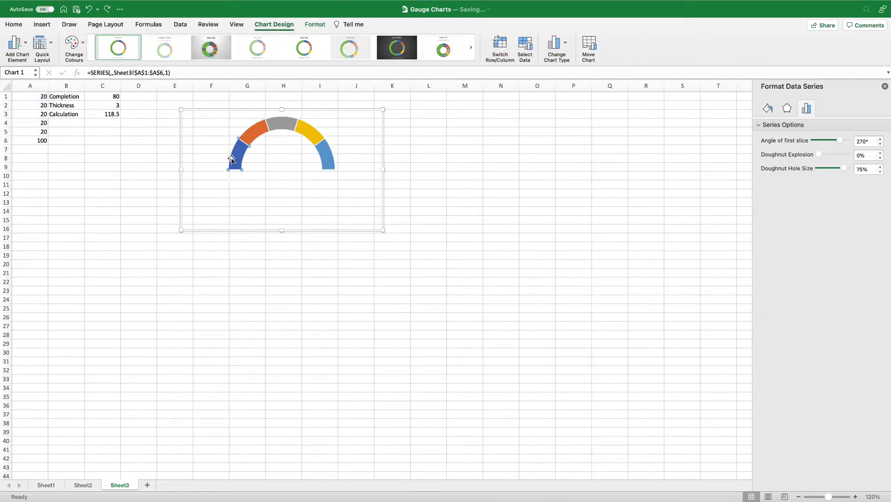
{"action": "left_click", "coordinate": [767, 111]}
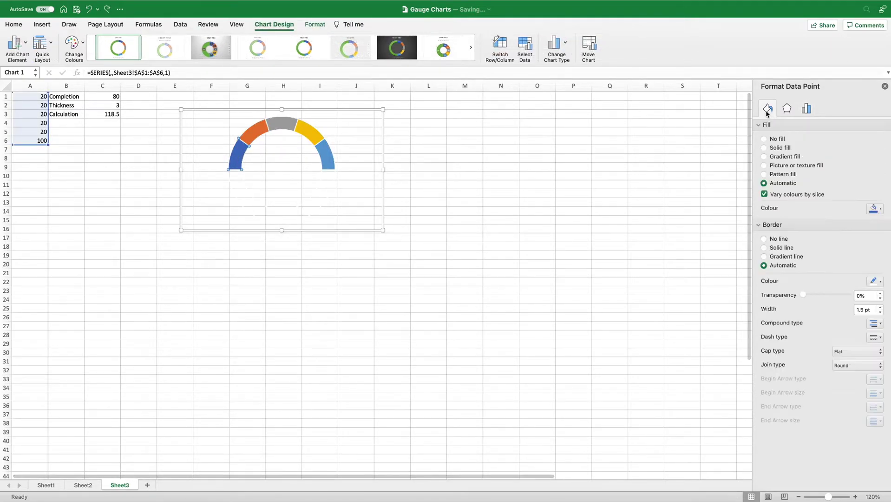
{"action": "left_click", "coordinate": [872, 208]}
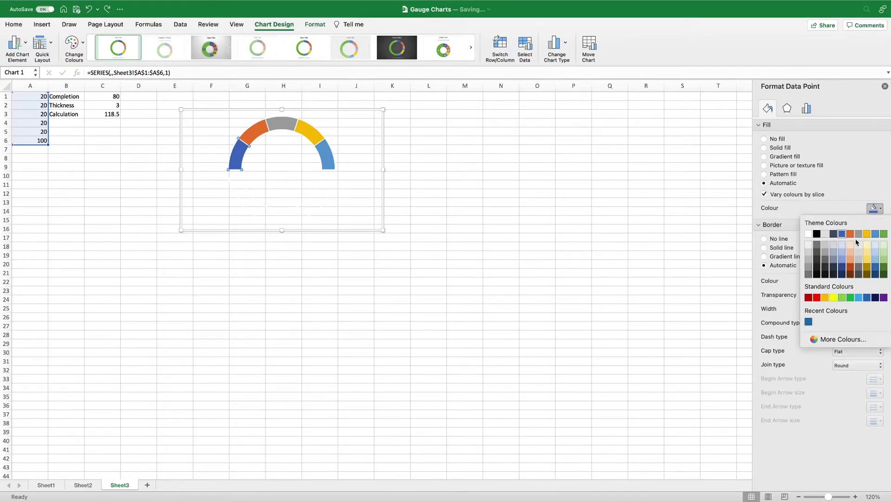
{"action": "left_click", "coordinate": [867, 242]}
Fill the orange second segment with the second-lightest gold tint and the grey third segment with the third gold tint
{"action": "left_click", "coordinate": [260, 127]}
{"action": "left_click", "coordinate": [874, 207]}
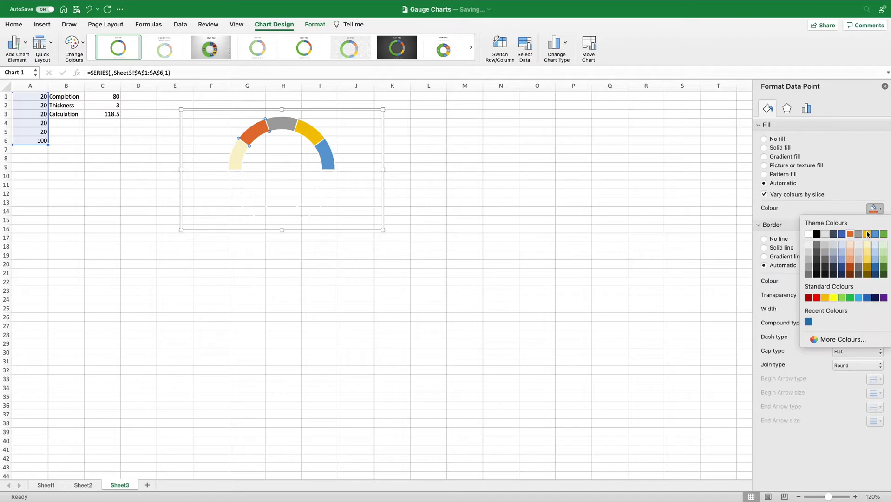
{"action": "left_click", "coordinate": [867, 247]}
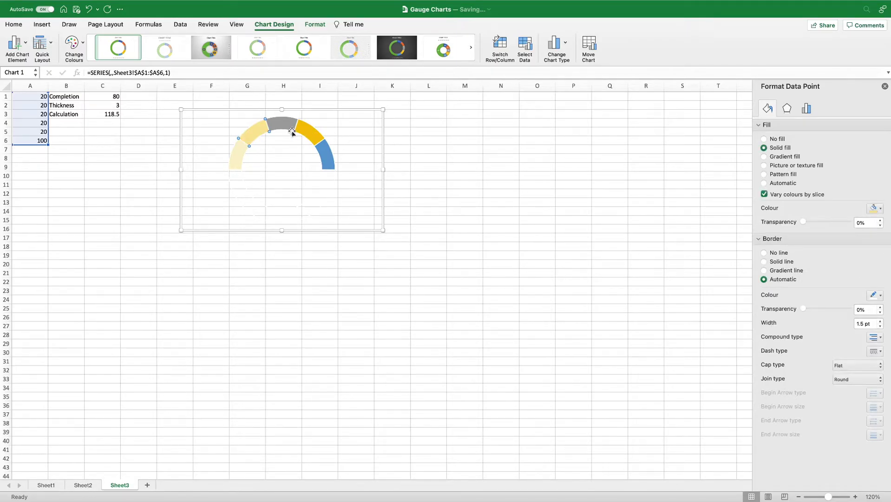
{"action": "left_click", "coordinate": [285, 127]}
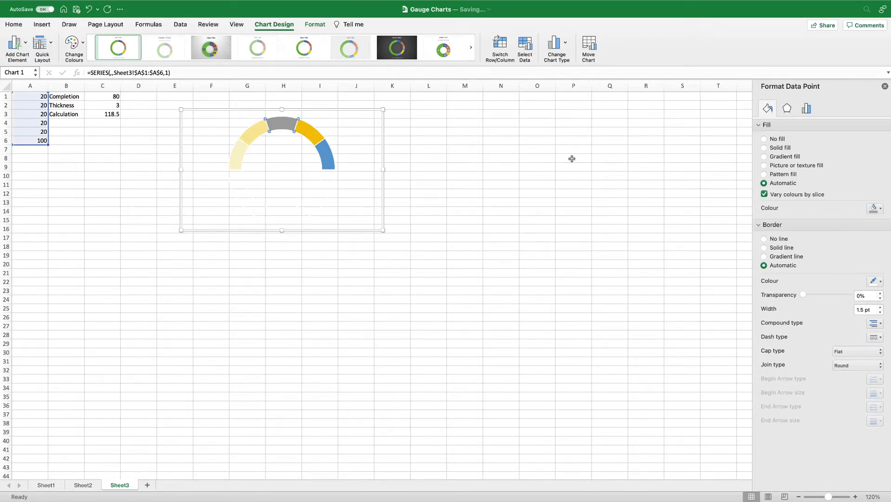
{"action": "left_click", "coordinate": [877, 211]}
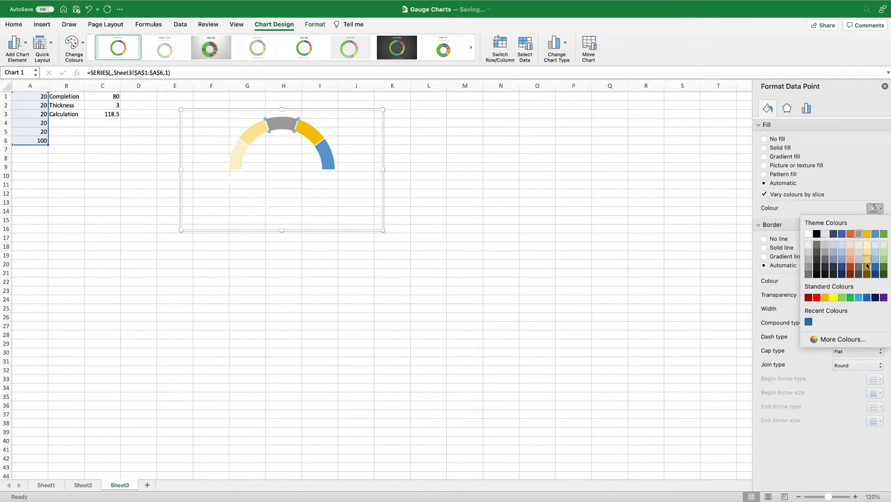
{"action": "left_click", "coordinate": [867, 263]}
Fill the fourth segment with the darker gold theme shade and the light blue fifth segment with the darkest gold shade
{"action": "left_click", "coordinate": [319, 141]}
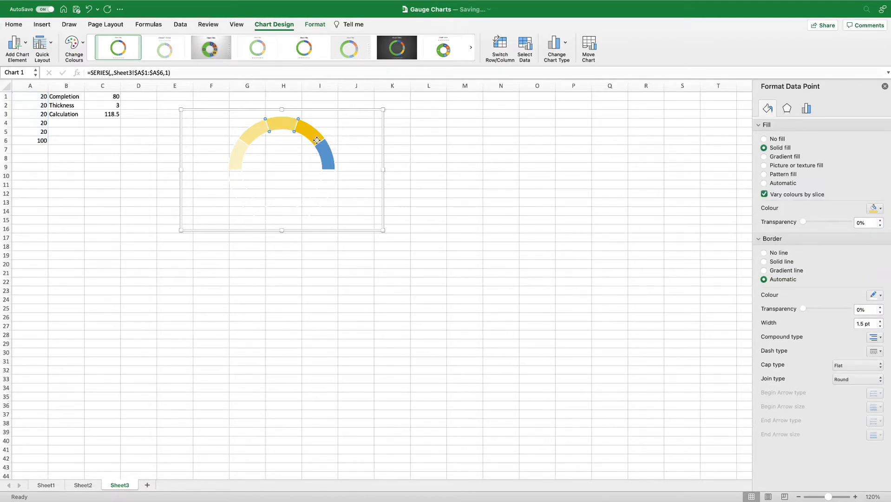
{"action": "left_click", "coordinate": [877, 209]}
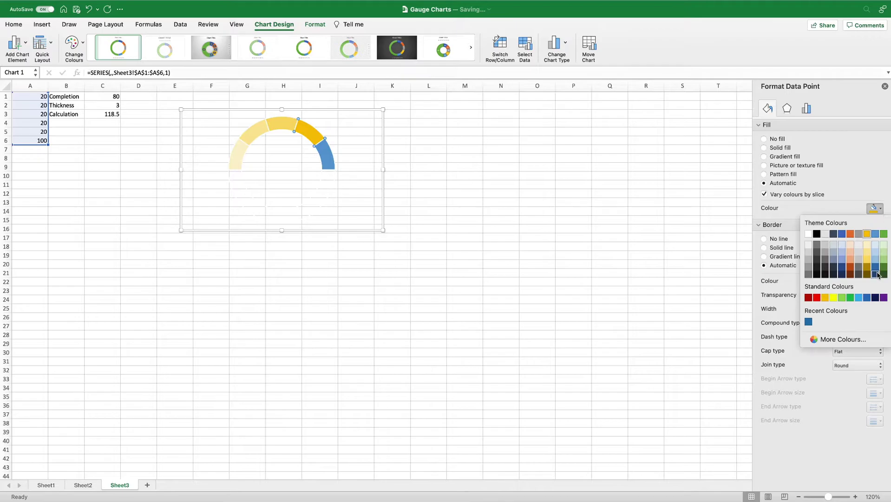
{"action": "left_click", "coordinate": [869, 272]}
{"action": "left_click", "coordinate": [330, 155]}
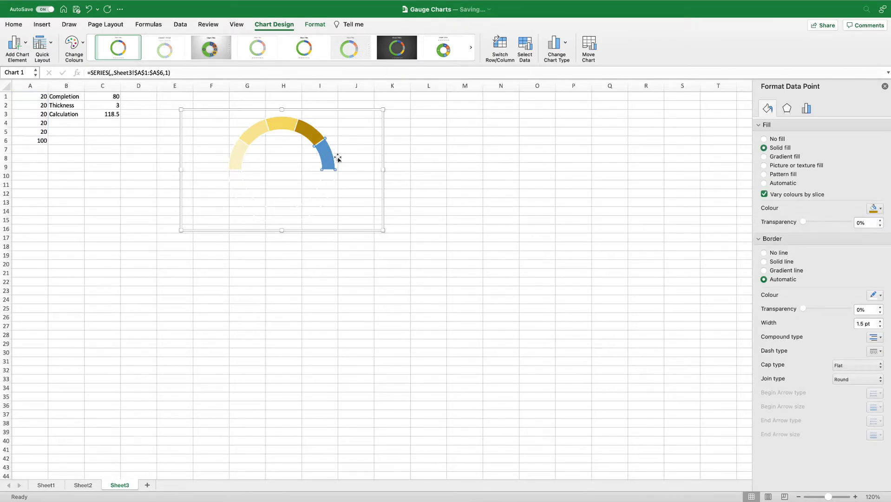
{"action": "left_click", "coordinate": [870, 213]}
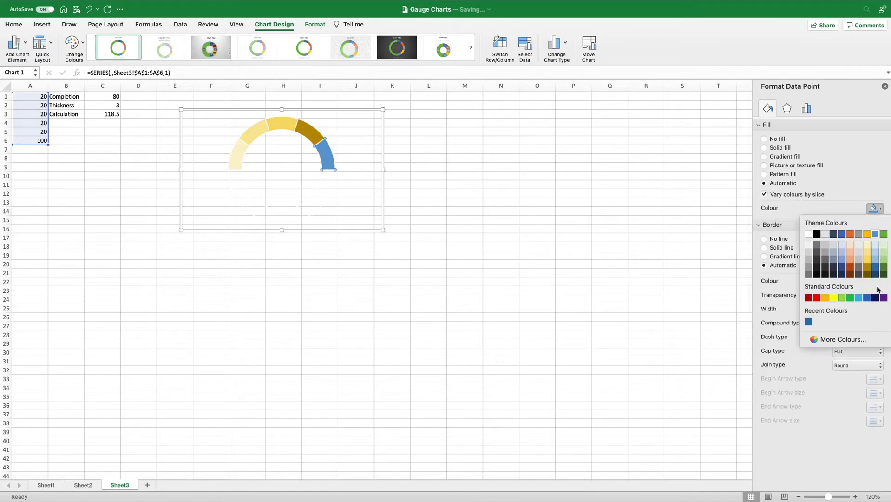
{"action": "left_click", "coordinate": [867, 278]}
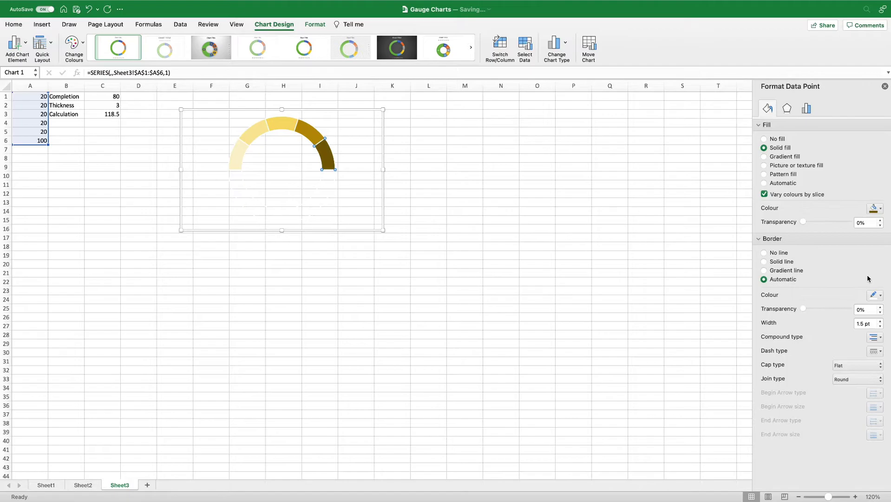
Move the gauge chart closer to the data, so that it spans columns C to H just below the Calculation row
{"action": "left_click", "coordinate": [304, 192]}
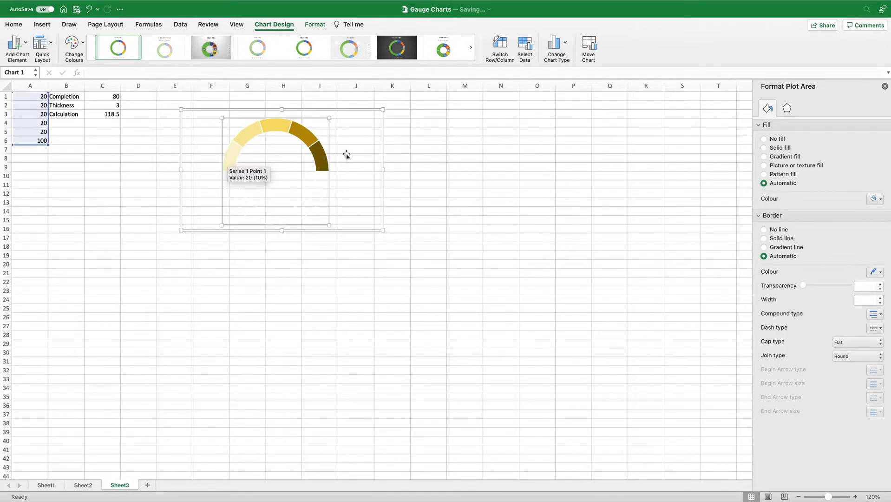
{"action": "left_click_drag", "start_coordinate": [356, 153], "coordinate": [278, 165]}
{"action": "key", "text": "Escape"}
{"action": "left_click", "coordinate": [191, 153]}
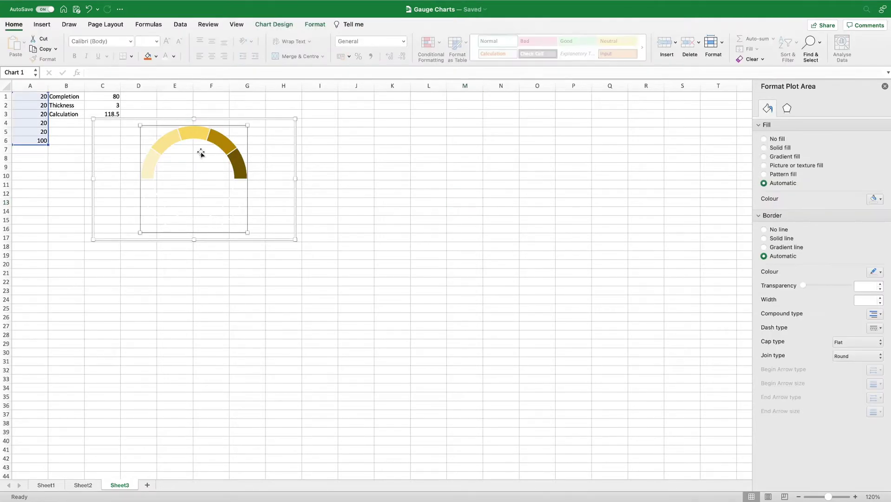
Add a second series to the gauge chart, using the Completion, Thickness and Calculation values in Sheet3 C1:C3 as its Y values
{"action": "right_click", "coordinate": [199, 150]}
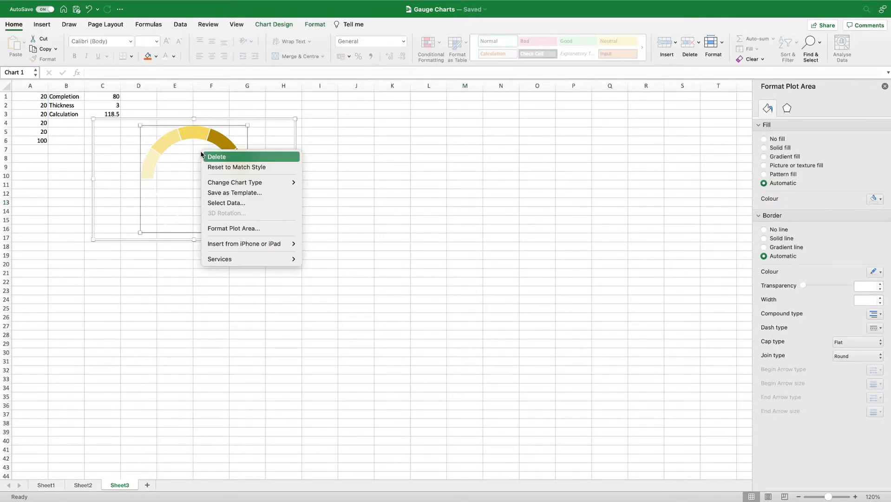
{"action": "left_click", "coordinate": [231, 204]}
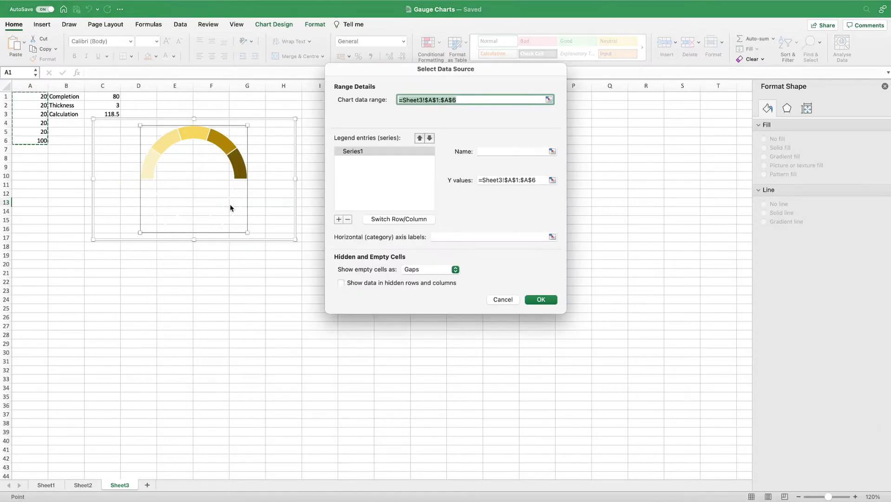
{"action": "left_click", "coordinate": [338, 219]}
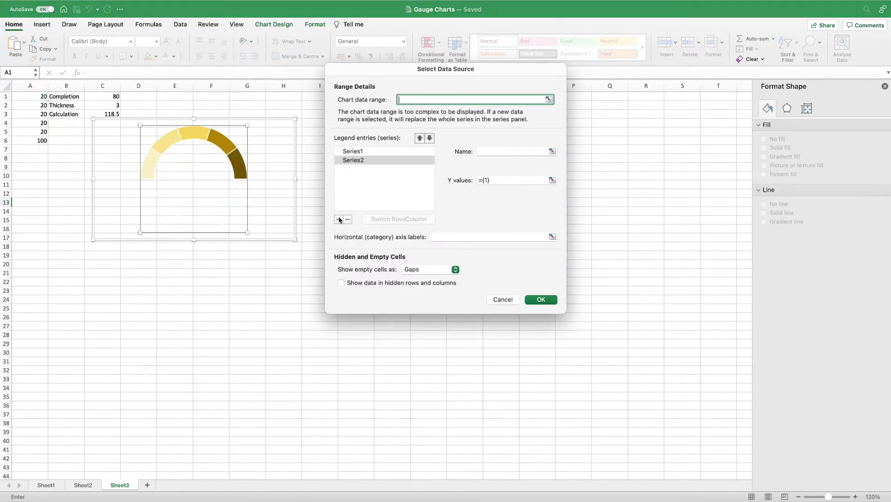
{"action": "left_click", "coordinate": [552, 180]}
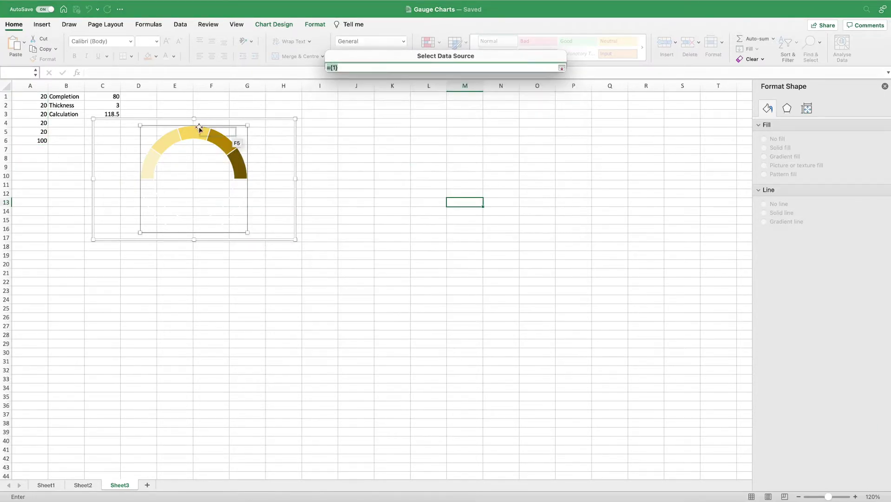
{"action": "left_click", "coordinate": [105, 97]}
{"action": "left_click_drag", "start_coordinate": [102, 107], "coordinate": [105, 114]}
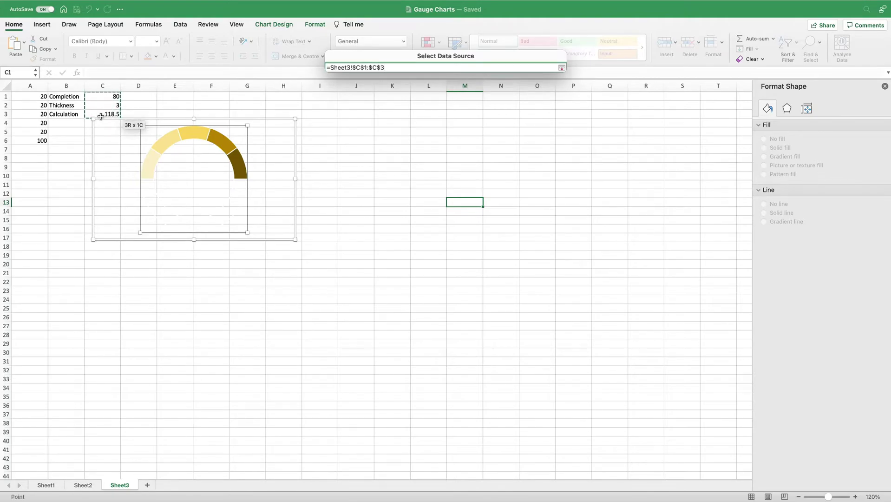
{"action": "key", "text": "Return"}
{"action": "left_click", "coordinate": [549, 300]}
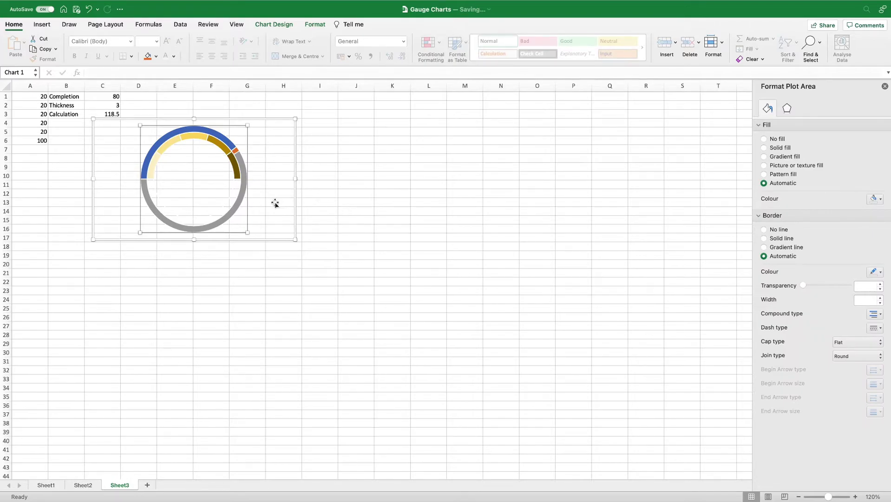
Review the outer ring's series options and change that series to a basic 2-D pie
{"action": "mouse_move", "coordinate": [238, 205]}
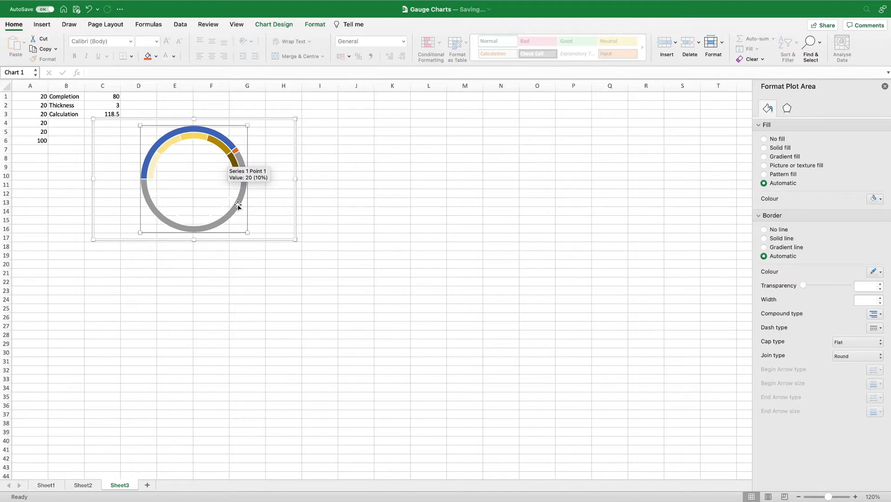
{"action": "left_click", "coordinate": [238, 205]}
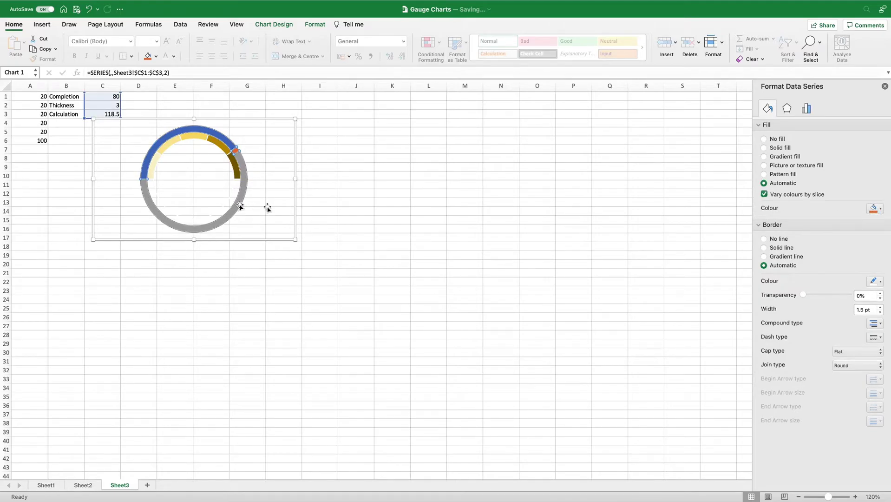
{"action": "left_click", "coordinate": [811, 108]}
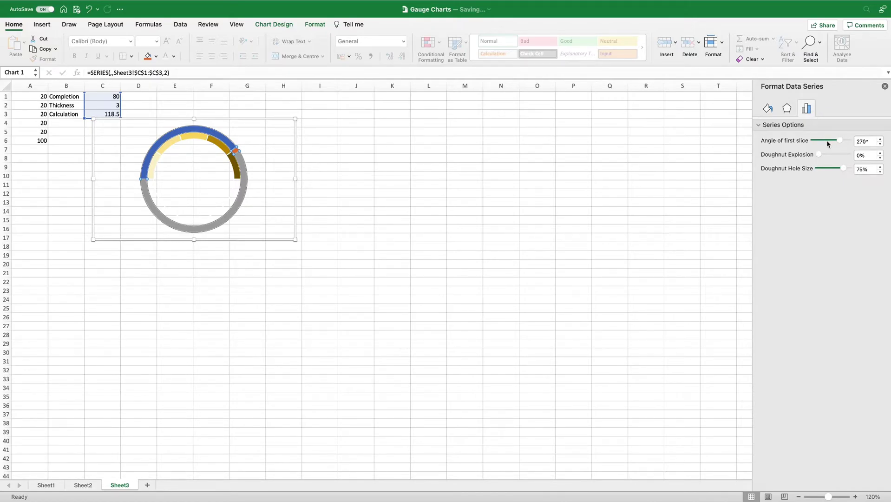
{"action": "left_click", "coordinate": [789, 111]}
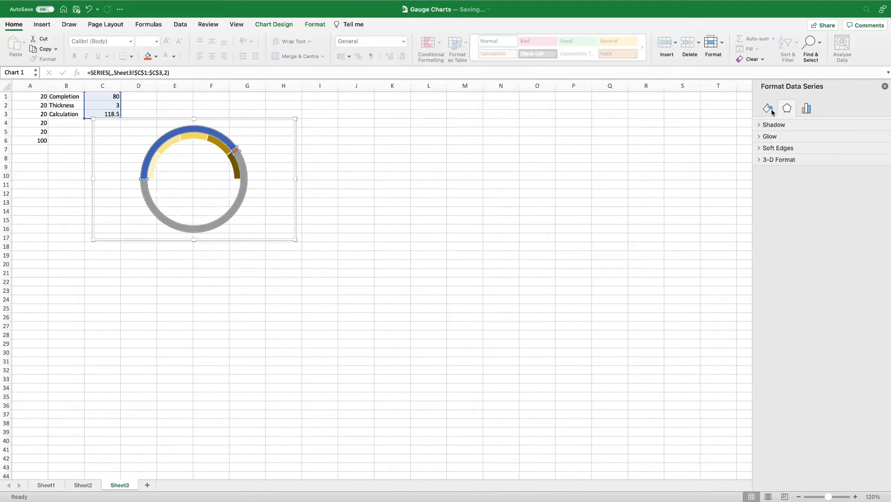
{"action": "left_click", "coordinate": [802, 114]}
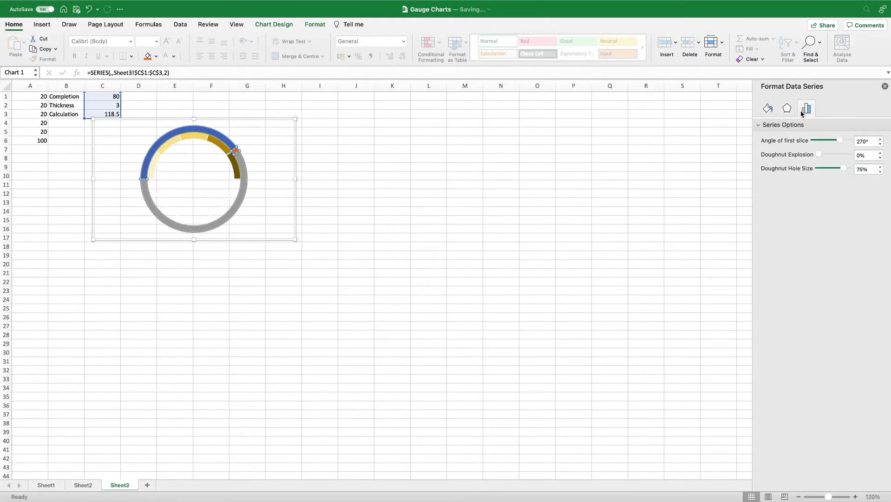
{"action": "mouse_move", "coordinate": [215, 139]}
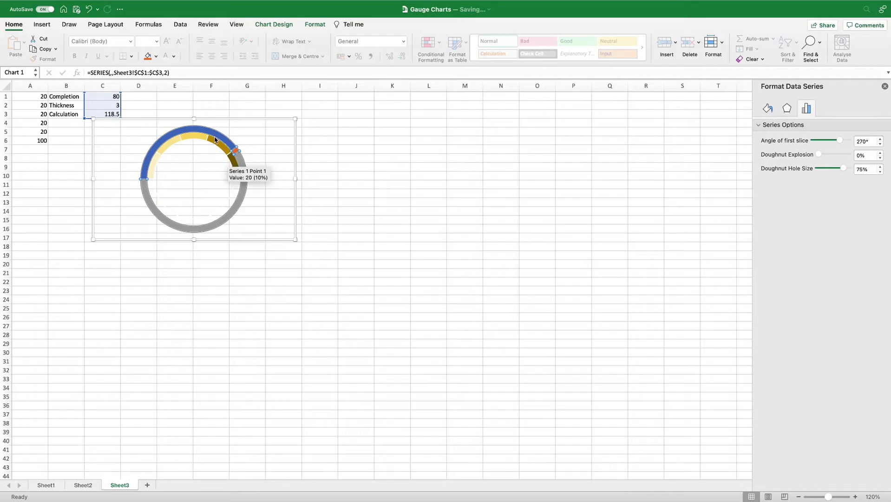
{"action": "right_click", "coordinate": [217, 136]}
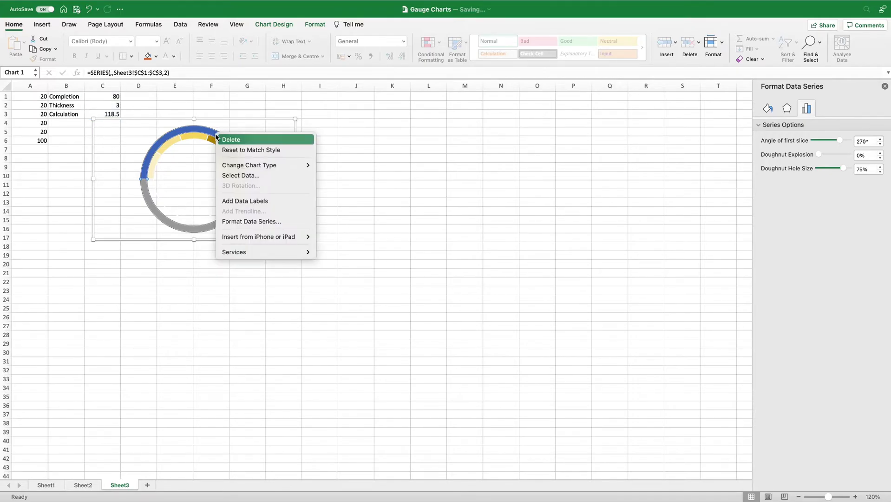
{"action": "mouse_move", "coordinate": [237, 167]}
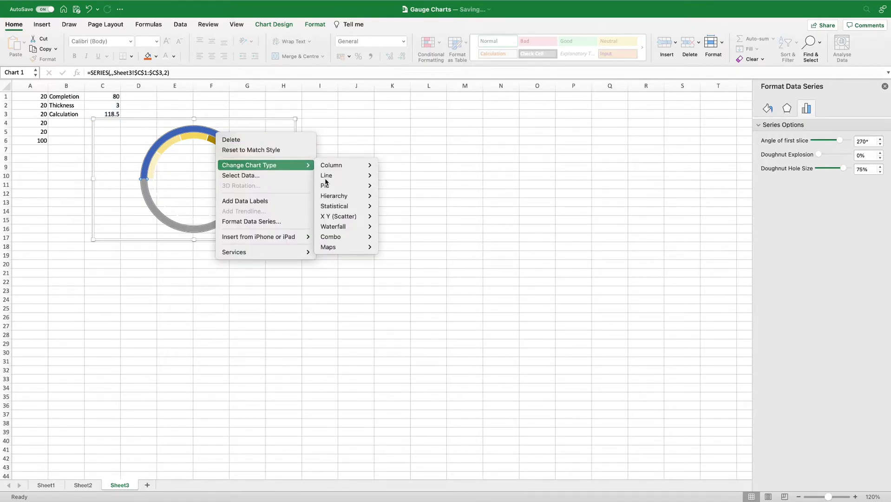
{"action": "mouse_move", "coordinate": [325, 185]}
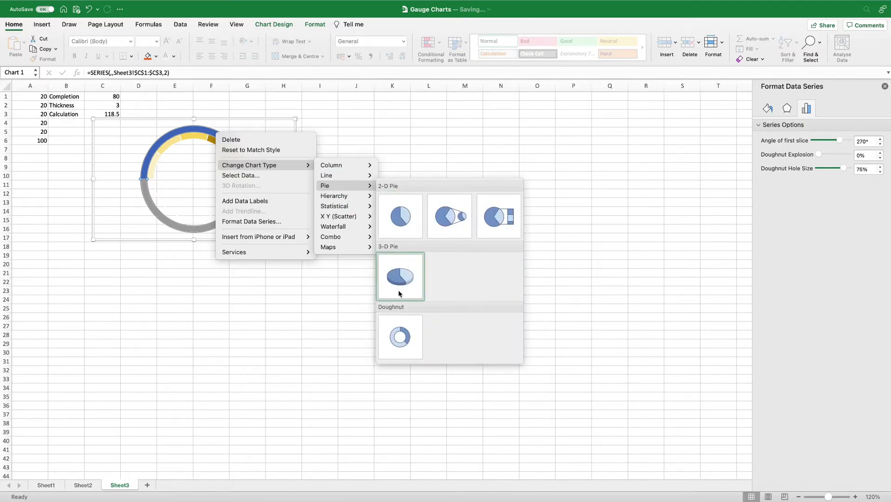
{"action": "left_click", "coordinate": [401, 216]}
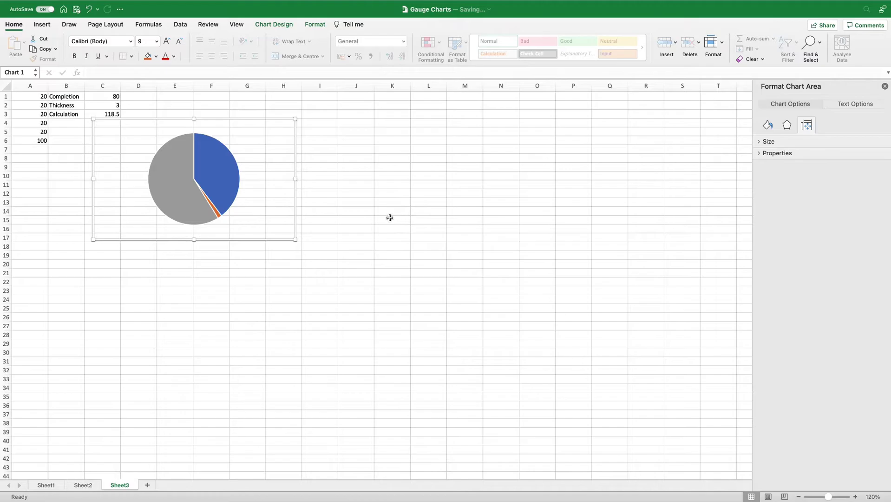
Plot the pie series on the secondary axis and set its angle of first slice to 270°
{"action": "left_click", "coordinate": [208, 170]}
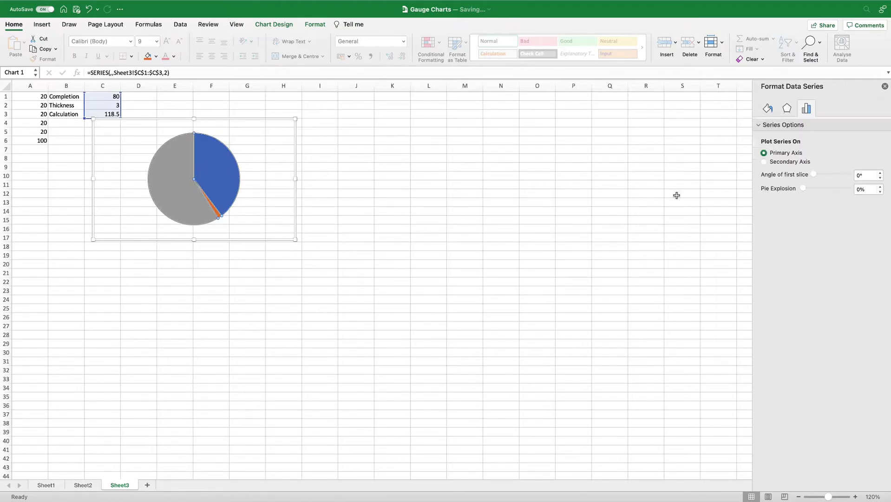
{"action": "left_click", "coordinate": [785, 162]}
{"action": "left_click", "coordinate": [862, 175]}
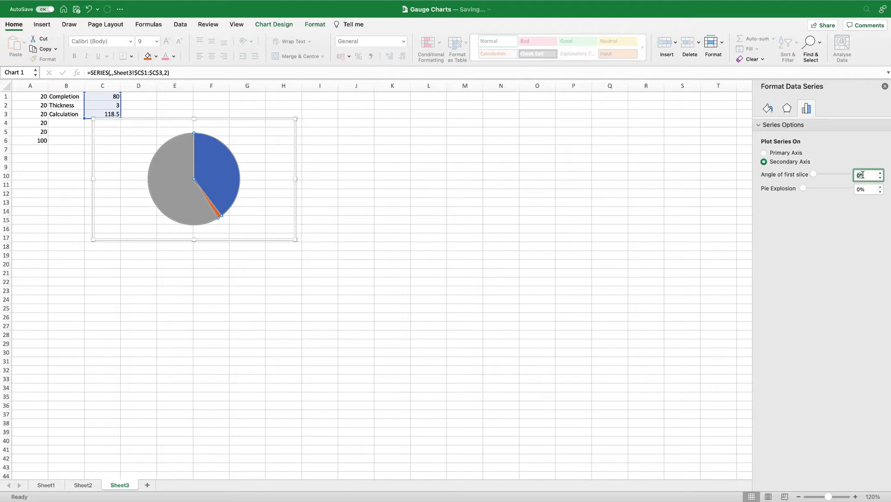
{"action": "type", "text": "270"}
{"action": "key", "text": "Return"}
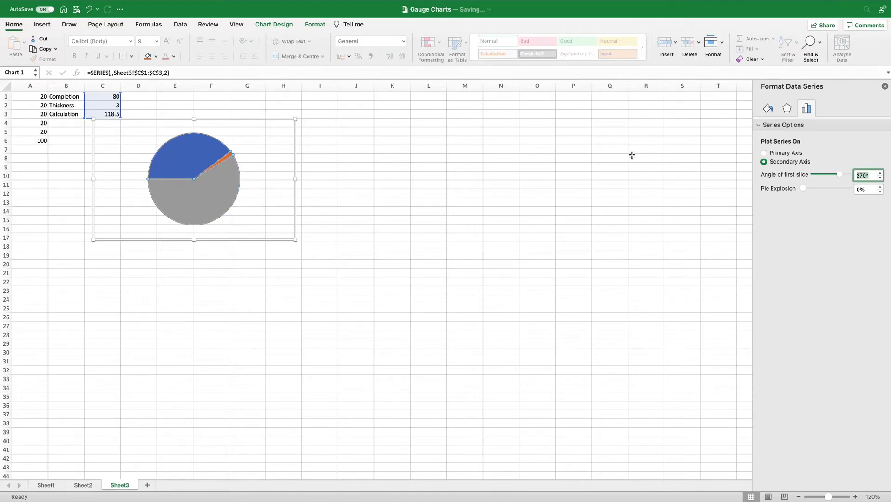
Hide the grey and blue pie slices by giving both no fill, leaving only the thin needle slice
{"action": "left_click", "coordinate": [207, 189]}
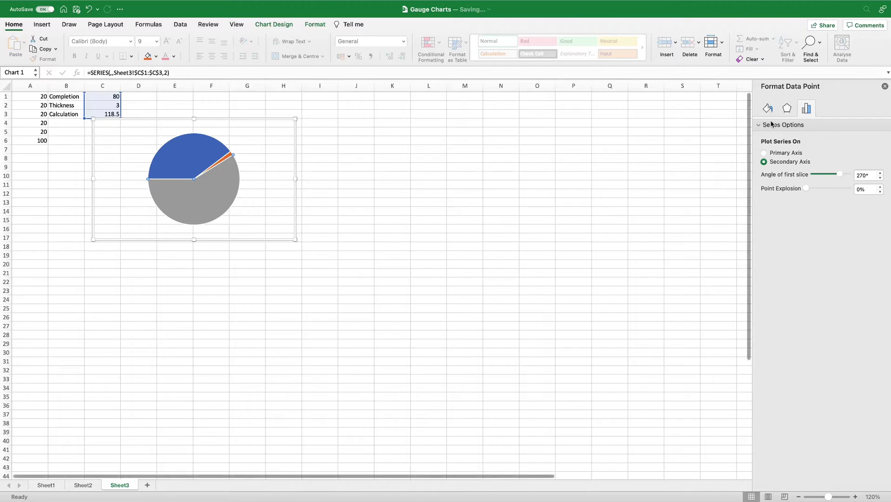
{"action": "left_click", "coordinate": [768, 109]}
{"action": "left_click", "coordinate": [764, 139]}
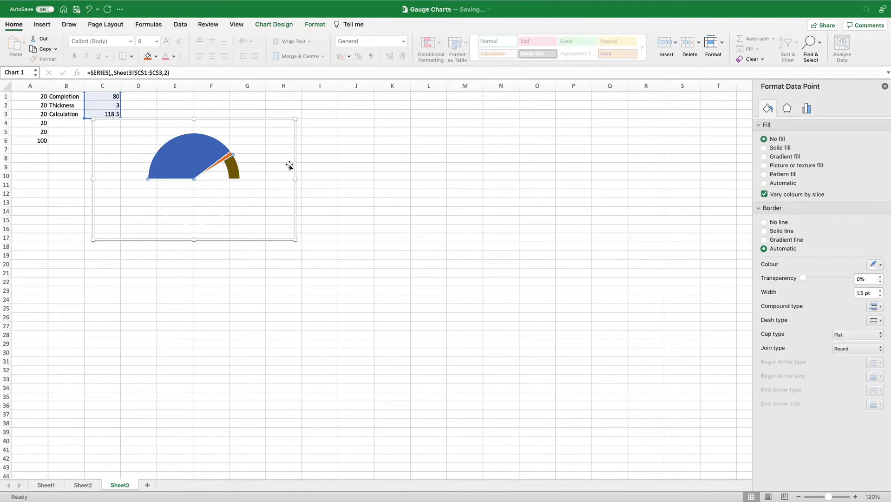
{"action": "left_click", "coordinate": [195, 159]}
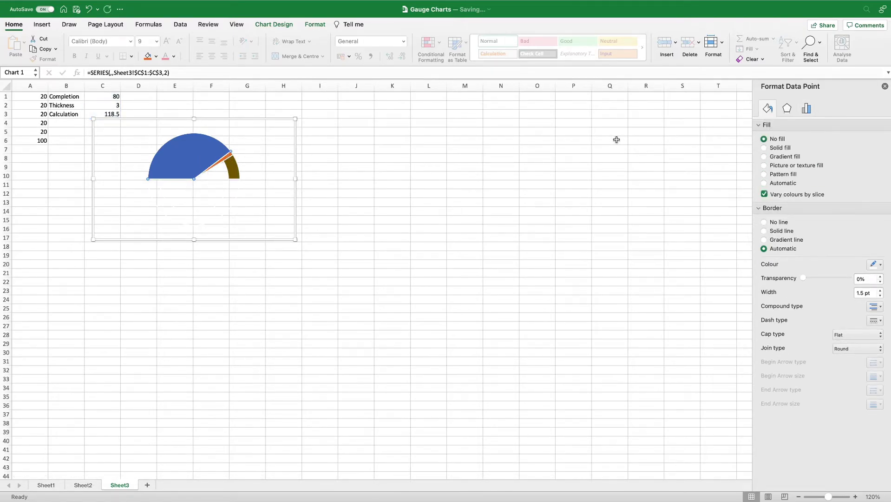
{"action": "left_click", "coordinate": [765, 139]}
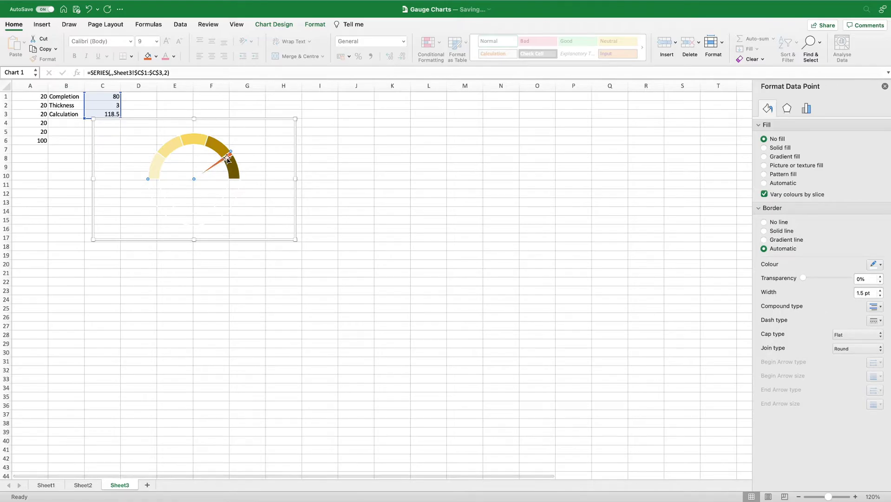
Fill the thin orange needle slice with the black theme colour
{"action": "left_click", "coordinate": [228, 159]}
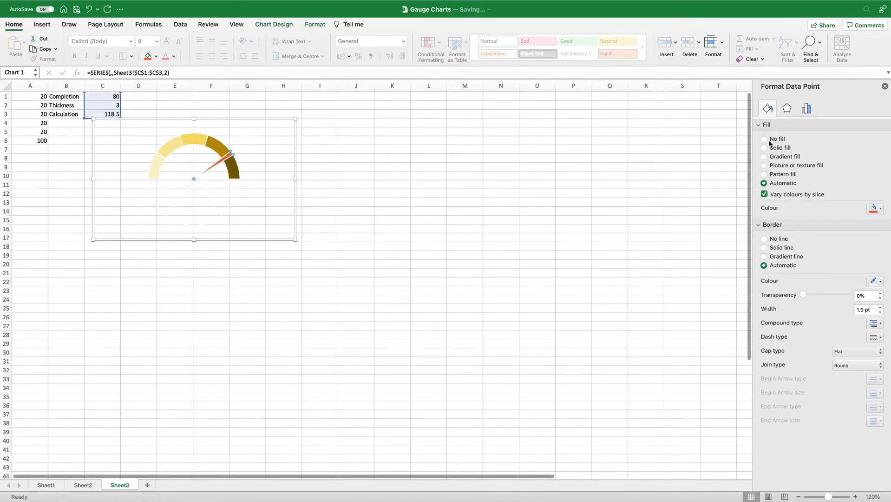
{"action": "left_click", "coordinate": [876, 208]}
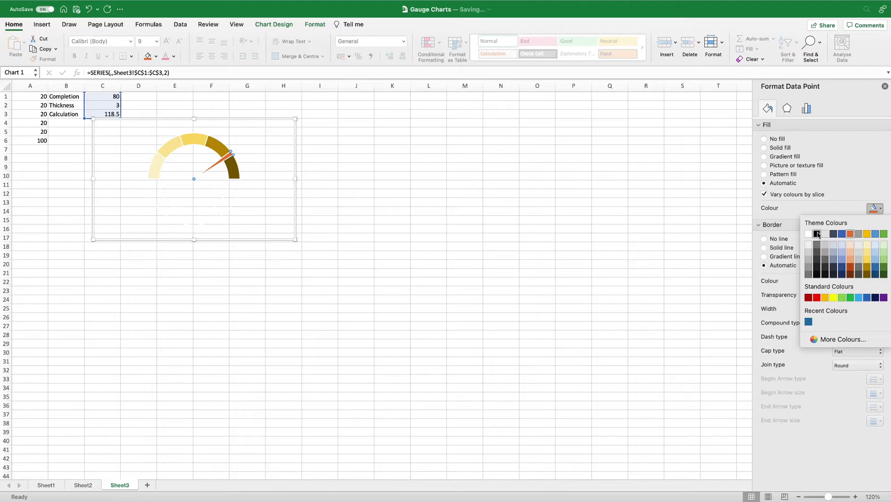
{"action": "left_click", "coordinate": [817, 234]}
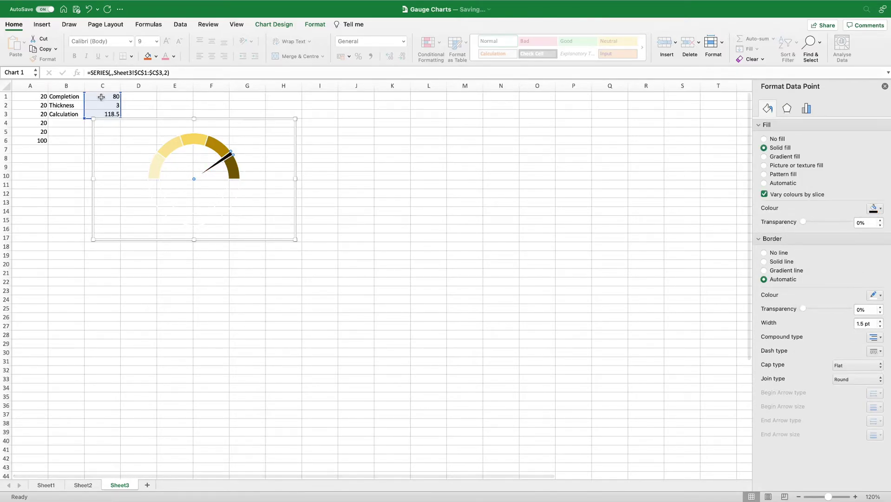
Test the gauge needle by setting the Completion value in C1 to 10, 50, 65, 75 and 7 in turn
{"action": "left_click", "coordinate": [101, 97]}
{"action": "type", "text": "10"}
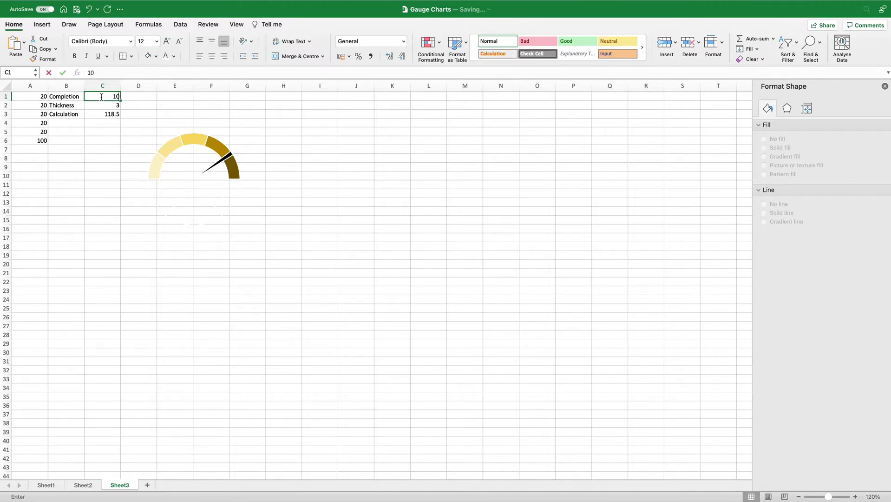
{"action": "key", "text": "Return"}
{"action": "left_click", "coordinate": [101, 97]}
{"action": "type", "text": "50"}
{"action": "key", "text": "Return"}
{"action": "left_click", "coordinate": [101, 97]}
{"action": "type", "text": "65"}
{"action": "key", "text": "Return"}
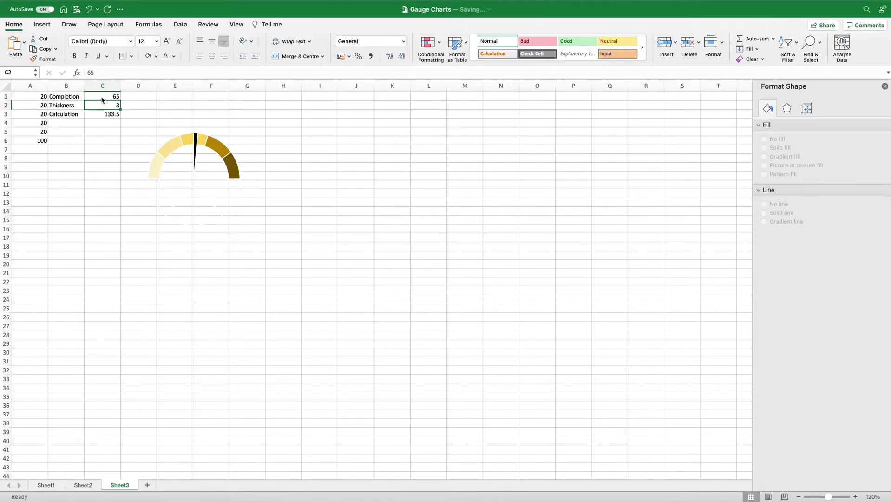
{"action": "left_click", "coordinate": [102, 96]}
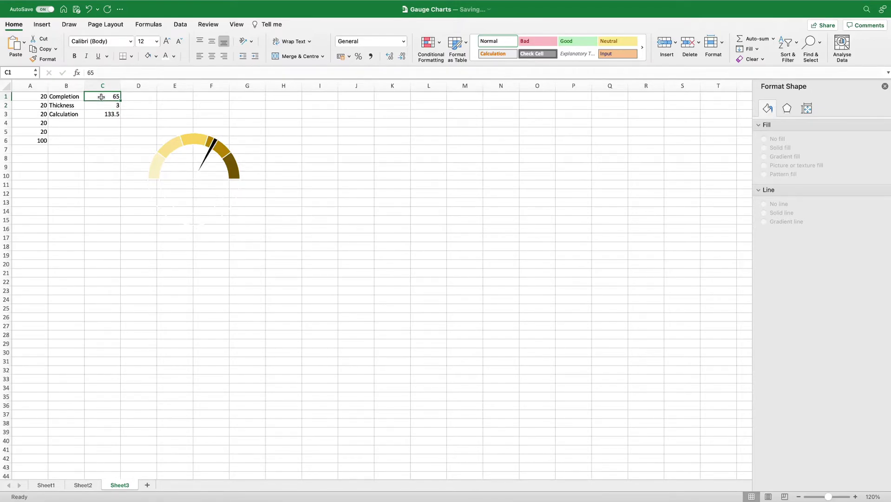
{"action": "type", "text": "75"}
{"action": "key", "text": "Return"}
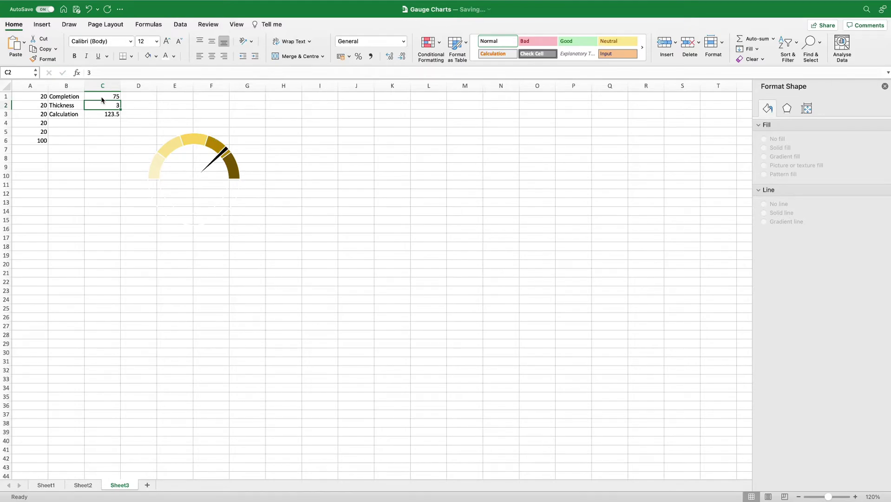
{"action": "left_click", "coordinate": [103, 95]}
{"action": "type", "text": "7"}
{"action": "key", "text": "Return"}
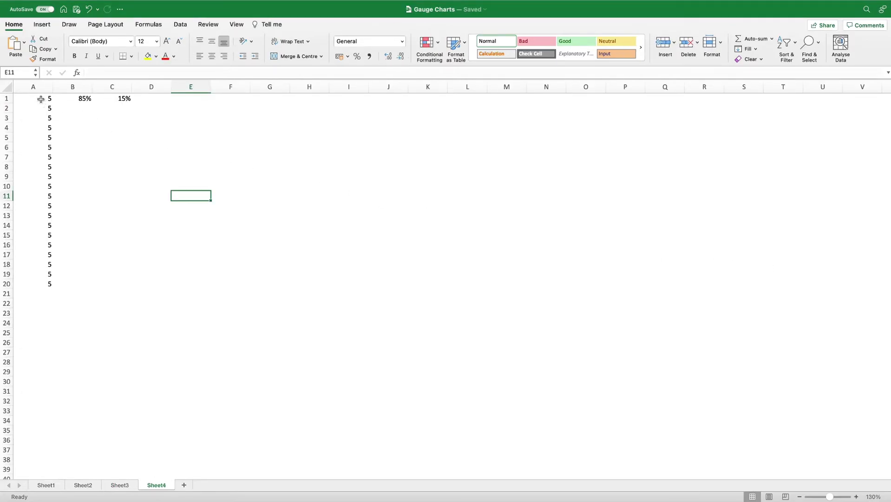
Insert a doughnut chart from the values in A1:A20 and place it just beside the data
{"action": "left_click_drag", "start_coordinate": [40, 99], "coordinate": [40, 274]}
{"action": "left_click", "coordinate": [40, 274]}
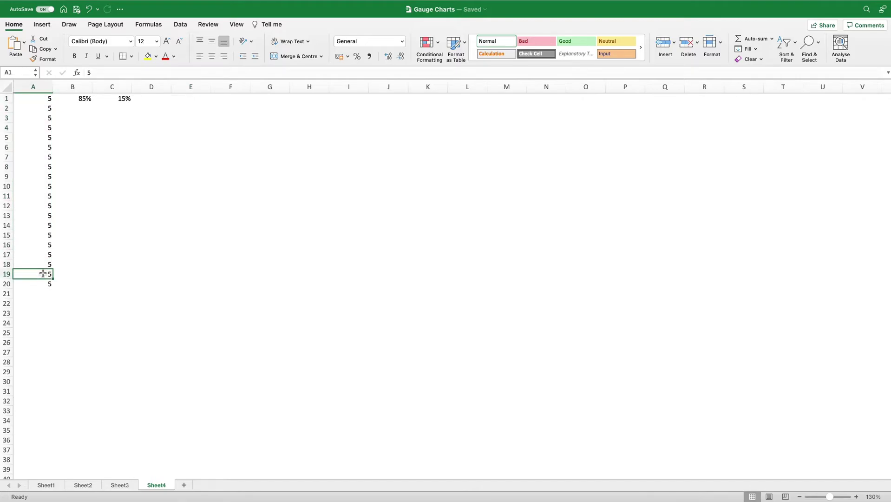
{"action": "left_click_drag", "start_coordinate": [37, 99], "coordinate": [41, 284]}
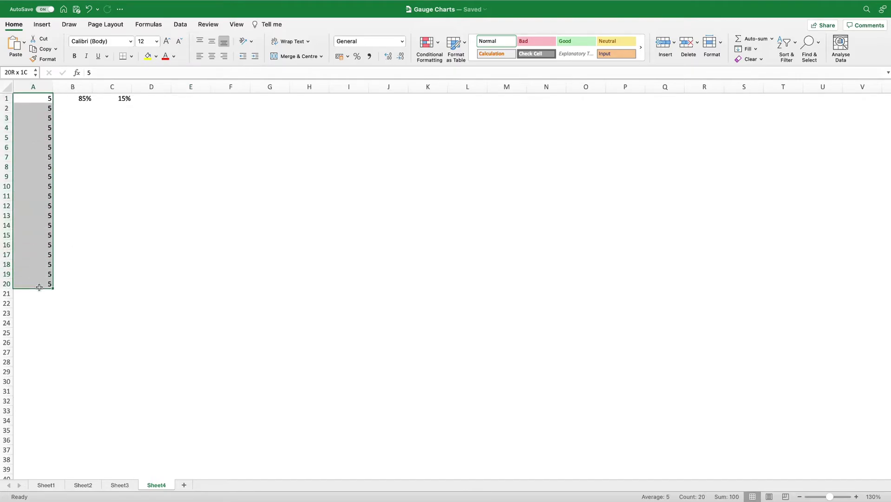
{"action": "left_click", "coordinate": [41, 24]}
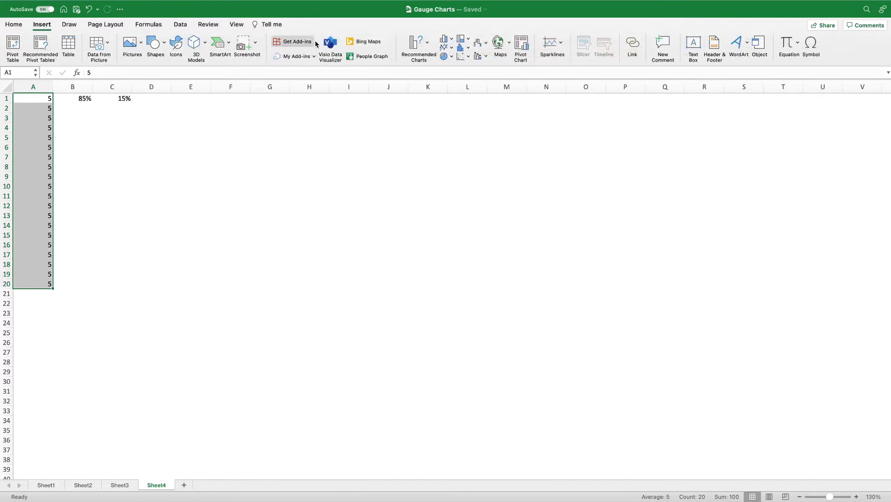
{"action": "left_click", "coordinate": [452, 56]}
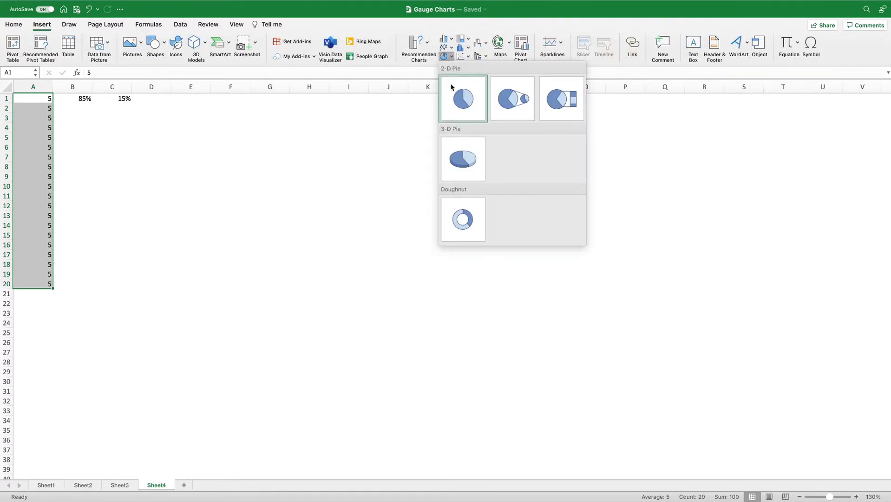
{"action": "left_click", "coordinate": [465, 217]}
{"action": "left_click_drag", "start_coordinate": [507, 253], "coordinate": [270, 165]}
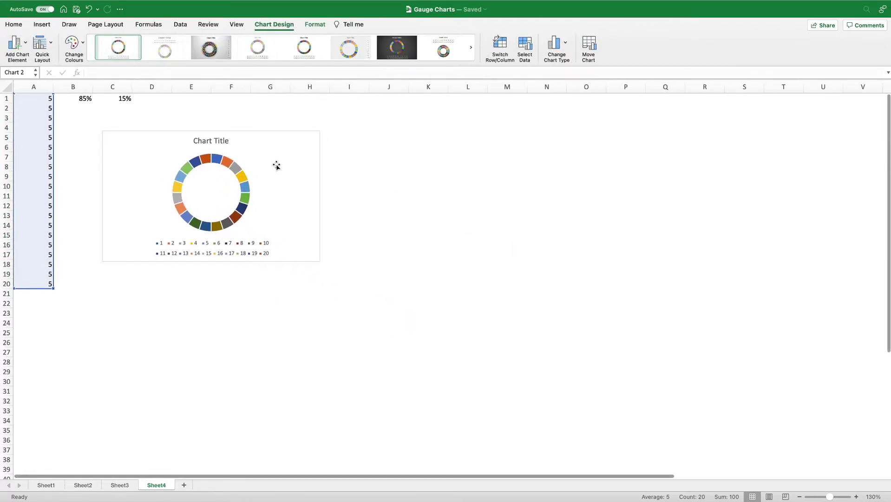
Delete the chart title and the legend from the doughnut chart
{"action": "left_click", "coordinate": [857, 497]}
{"action": "left_click", "coordinate": [856, 497]}
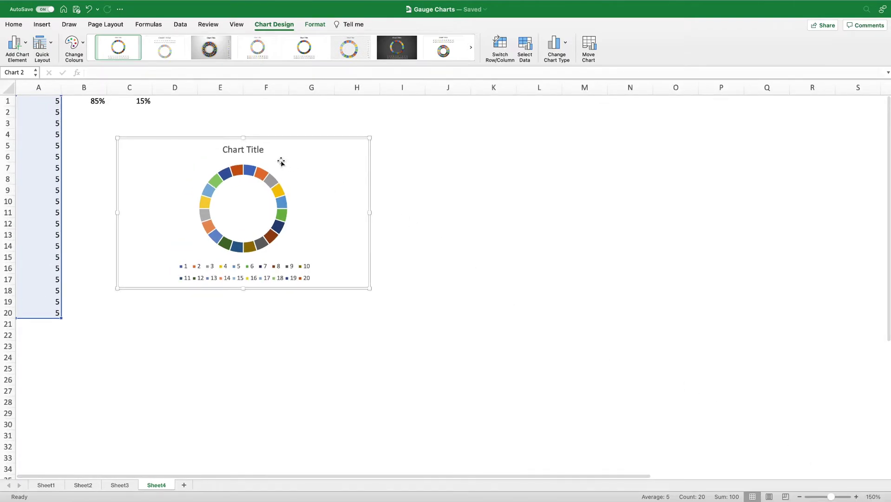
{"action": "left_click", "coordinate": [251, 150]}
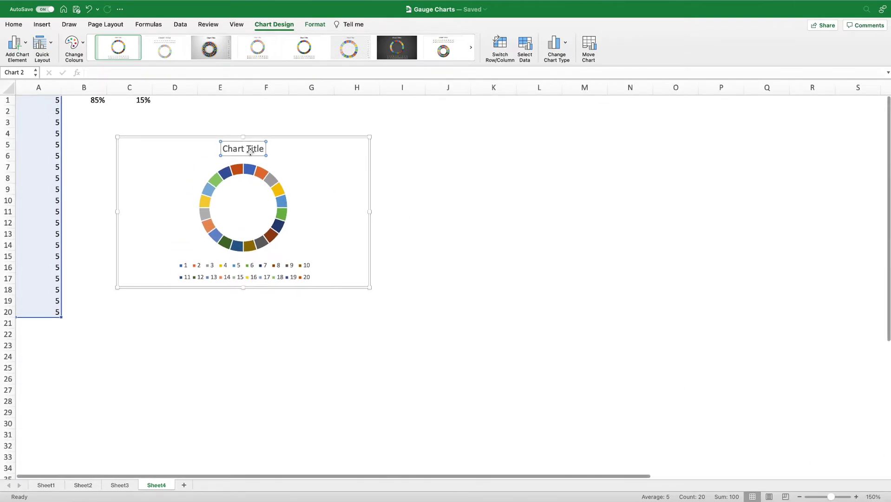
{"action": "key", "text": "Delete"}
{"action": "left_click", "coordinate": [283, 265]}
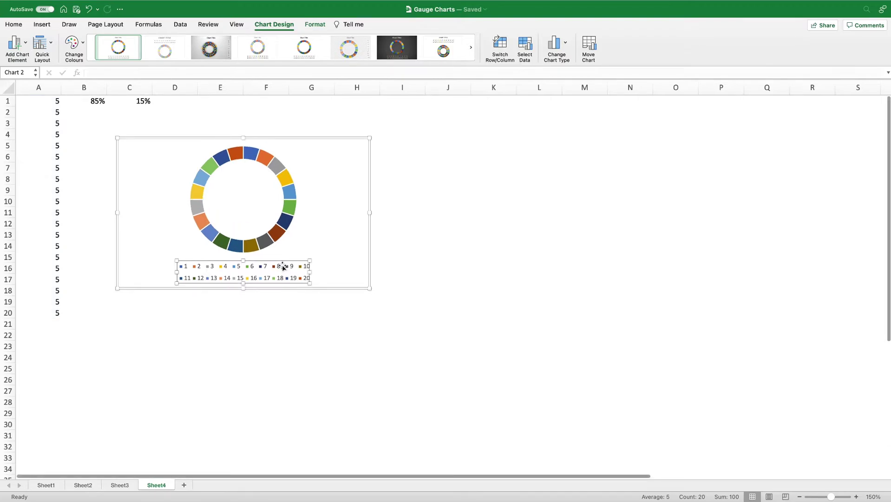
{"action": "key", "text": "Delete"}
{"action": "scroll", "coordinate": [346, 217], "scroll_direction": "right", "scroll_amount": 1}
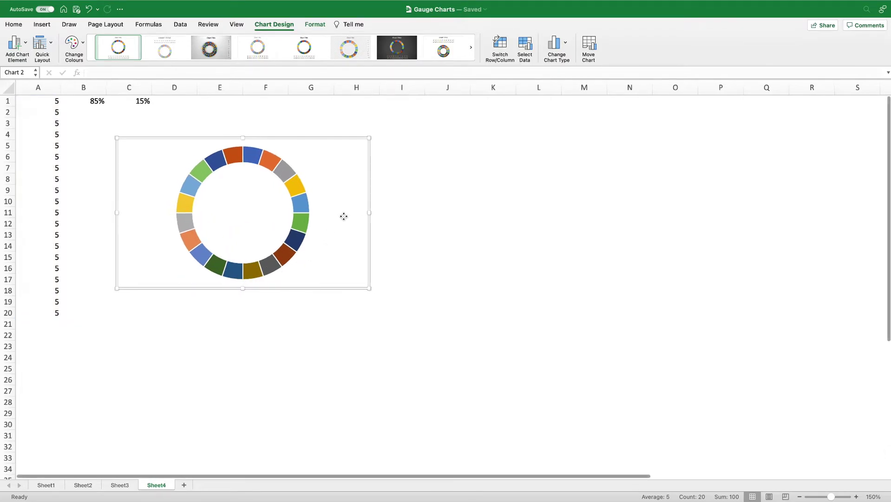
Format the doughnut's chart area with no fill and no border line
{"action": "left_click", "coordinate": [299, 200]}
{"action": "scroll", "coordinate": [302, 204], "scroll_direction": "left", "scroll_amount": 1}
{"action": "left_click", "coordinate": [455, 234]}
{"action": "double_click", "coordinate": [340, 240]}
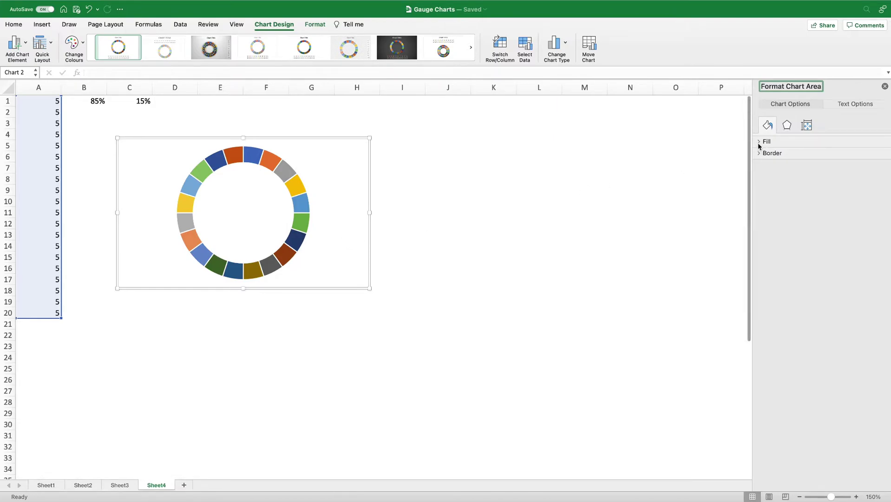
{"action": "left_click", "coordinate": [759, 143]}
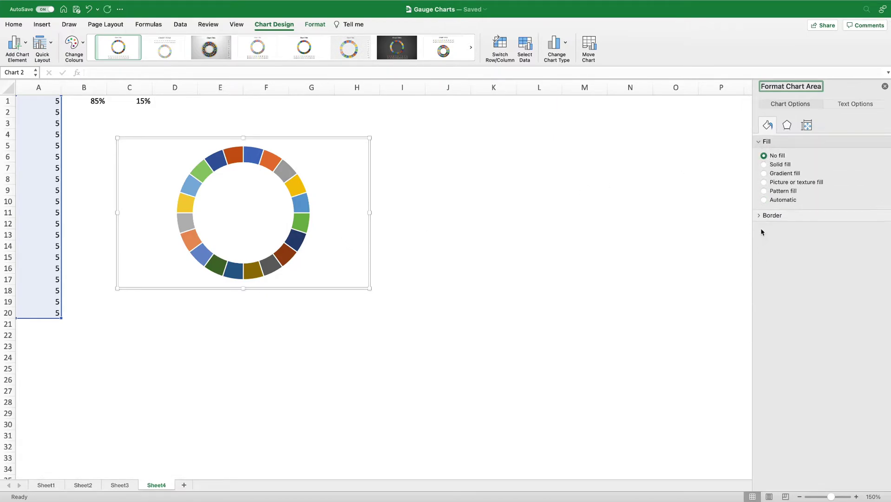
{"action": "left_click", "coordinate": [763, 216]}
{"action": "left_click", "coordinate": [765, 230]}
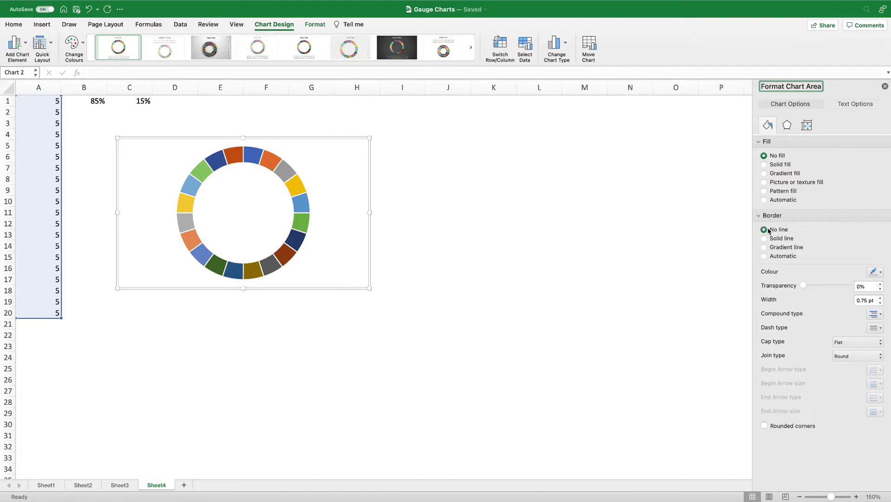
Give all segments of the doughnut series a solid blue fill
{"action": "left_click", "coordinate": [293, 179]}
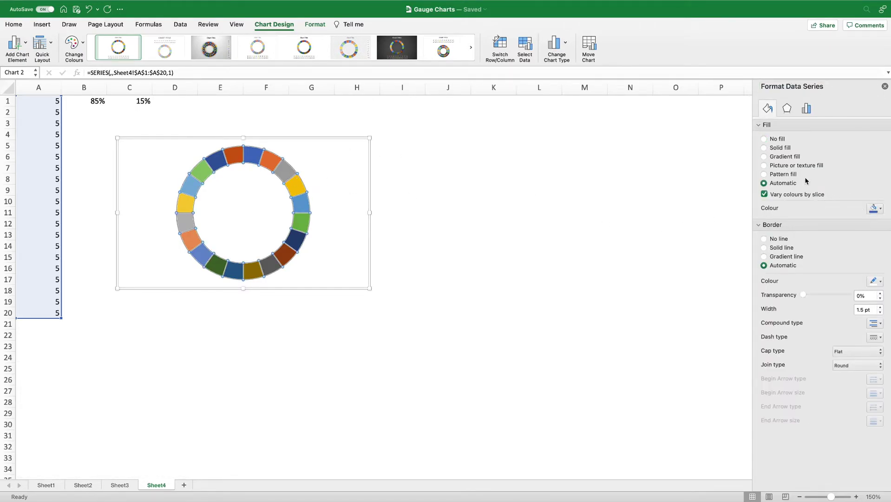
{"action": "left_click", "coordinate": [779, 148]}
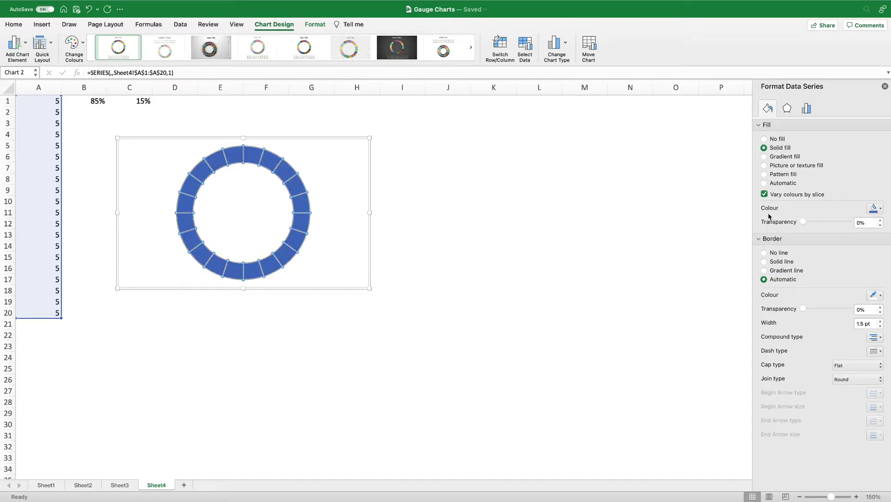
{"action": "left_click", "coordinate": [400, 214]}
Add a second series to the doughnut chart with Y values from Sheet4 cells B1:C1
{"action": "right_click", "coordinate": [298, 190]}
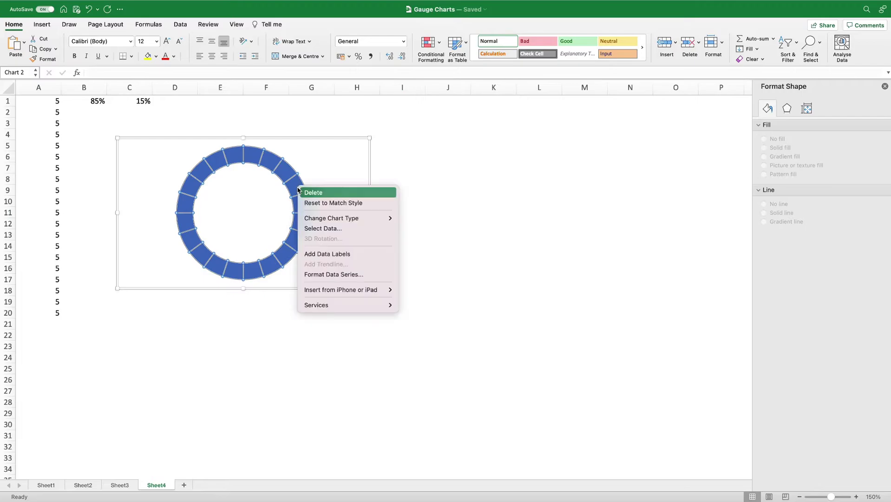
{"action": "left_click", "coordinate": [325, 228]}
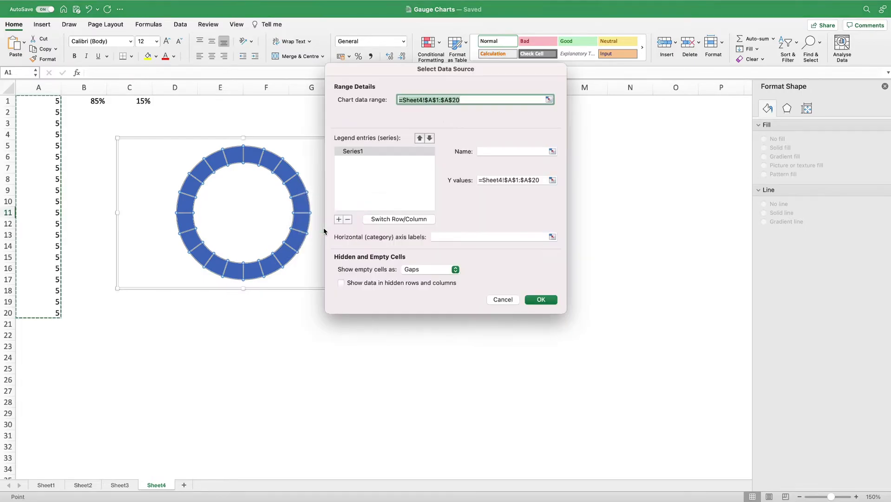
{"action": "left_click", "coordinate": [338, 220]}
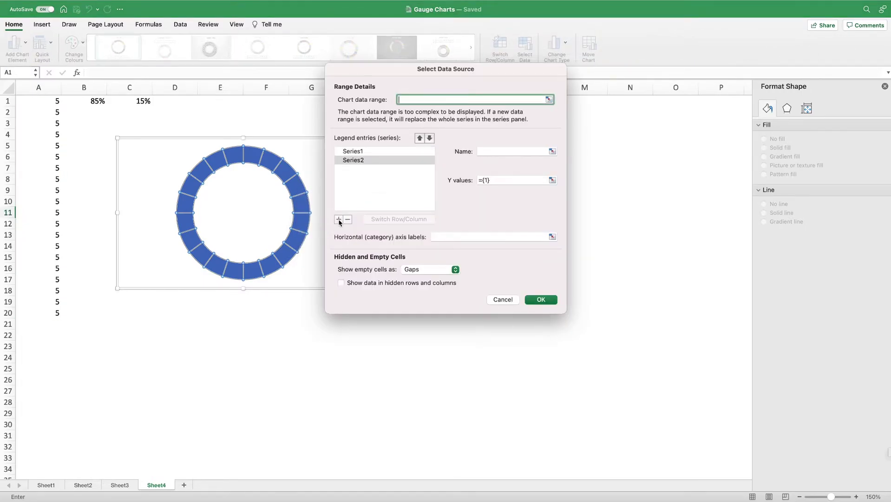
{"action": "left_click", "coordinate": [552, 181]}
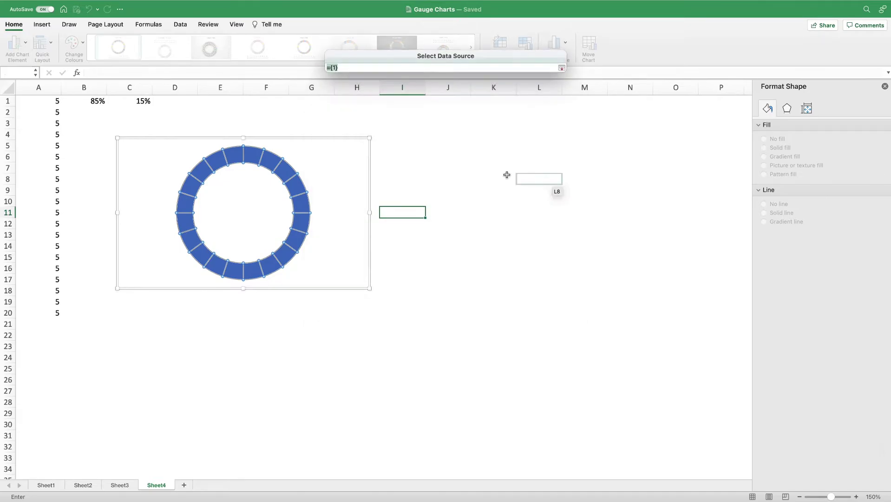
{"action": "left_click_drag", "start_coordinate": [89, 103], "coordinate": [140, 103]}
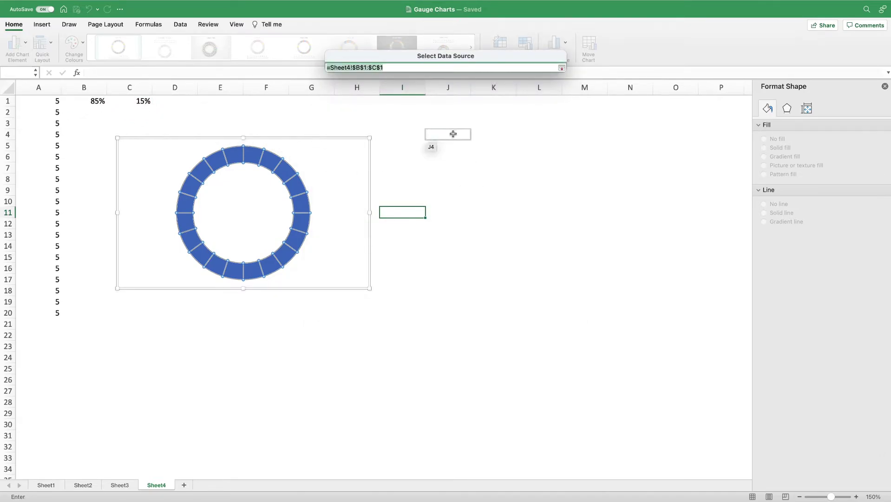
{"action": "left_click", "coordinate": [562, 68]}
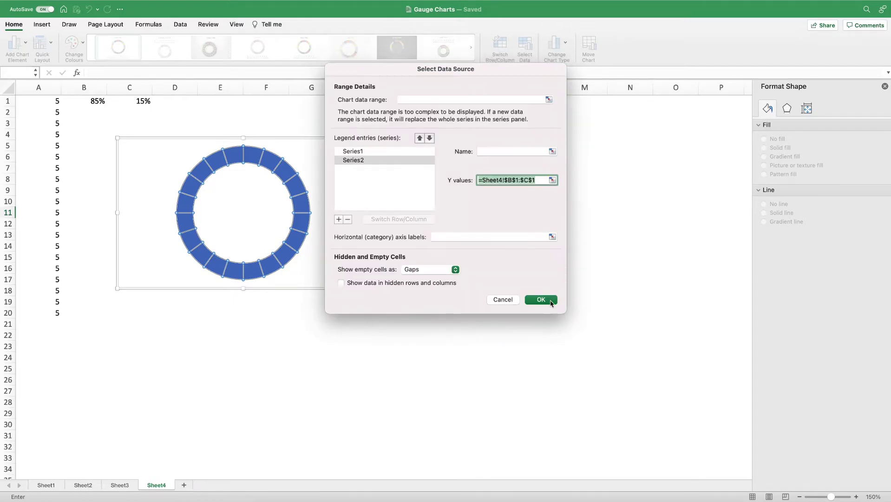
{"action": "left_click", "coordinate": [546, 302]}
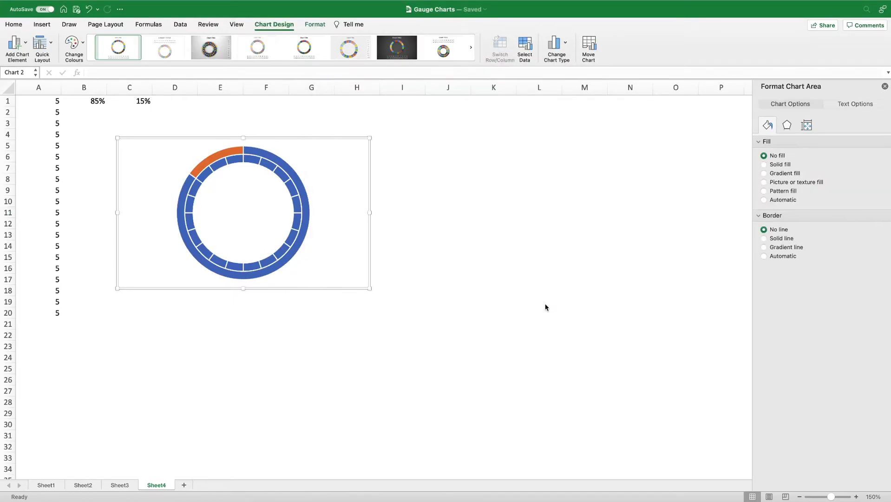
Give the large blue slice of the outer ring no fill
{"action": "left_click", "coordinate": [279, 161]}
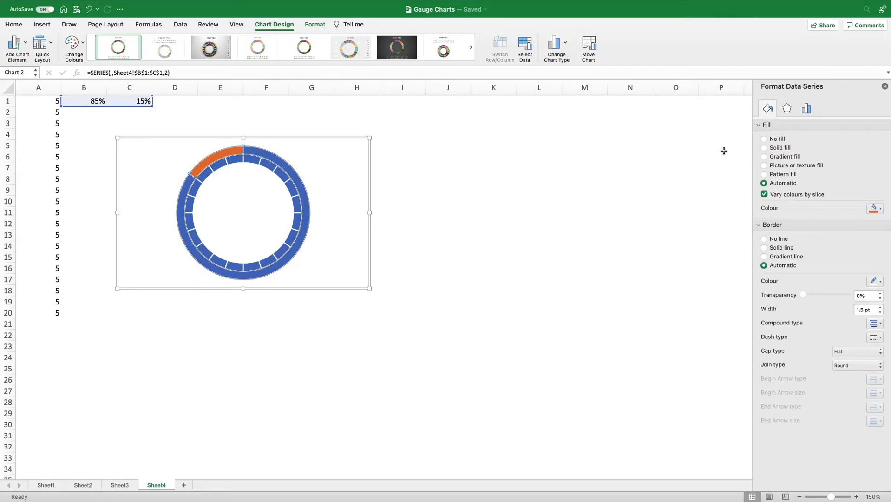
{"action": "left_click", "coordinate": [293, 180]}
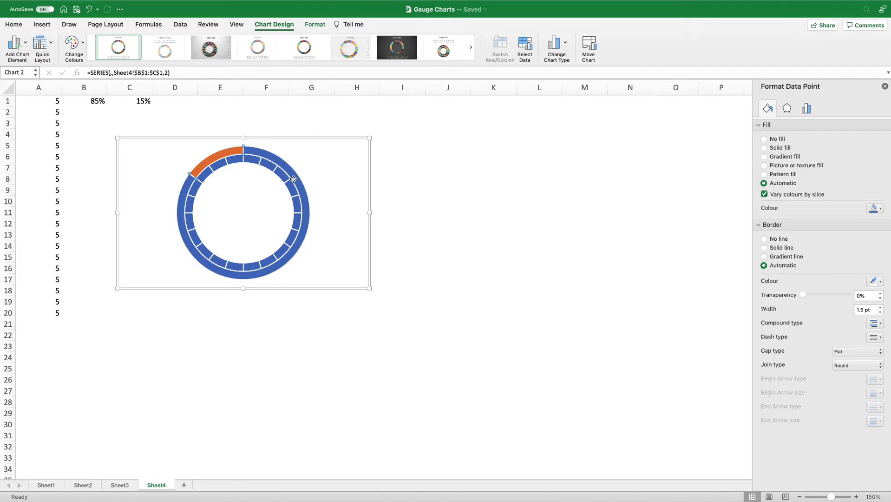
{"action": "left_click", "coordinate": [767, 140]}
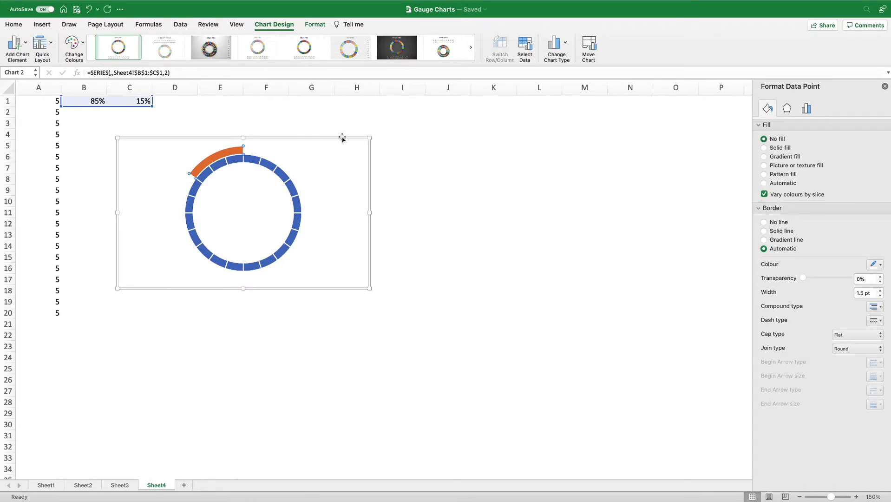
Fill the orange slice of the outer ring with solid white and set its transparency to 20%
{"action": "left_click", "coordinate": [232, 151]}
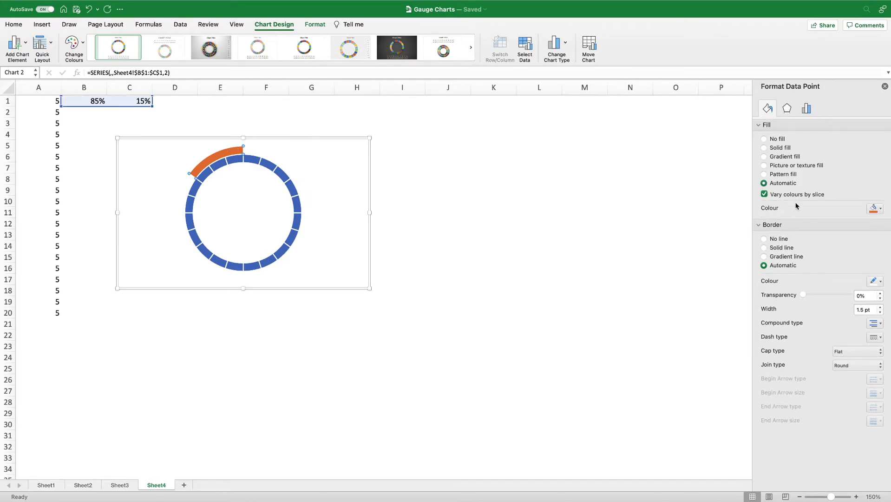
{"action": "left_click", "coordinate": [877, 210]}
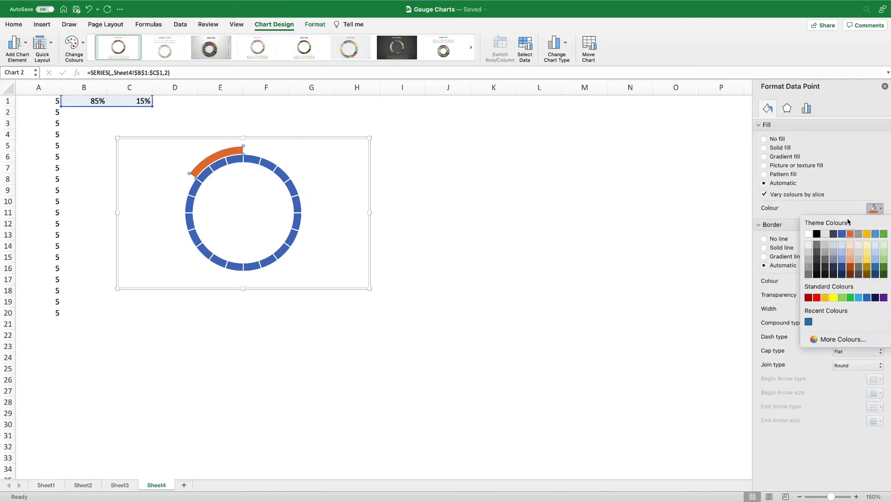
{"action": "left_click", "coordinate": [809, 233]}
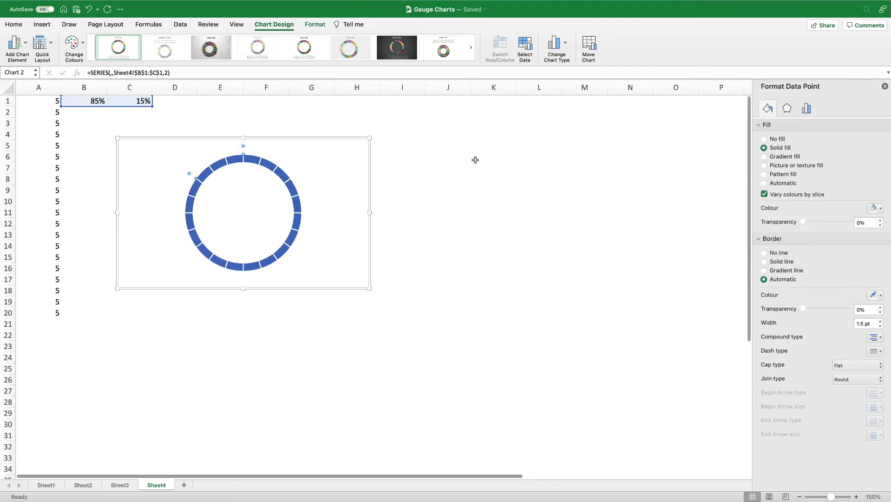
{"action": "right_click", "coordinate": [218, 156]}
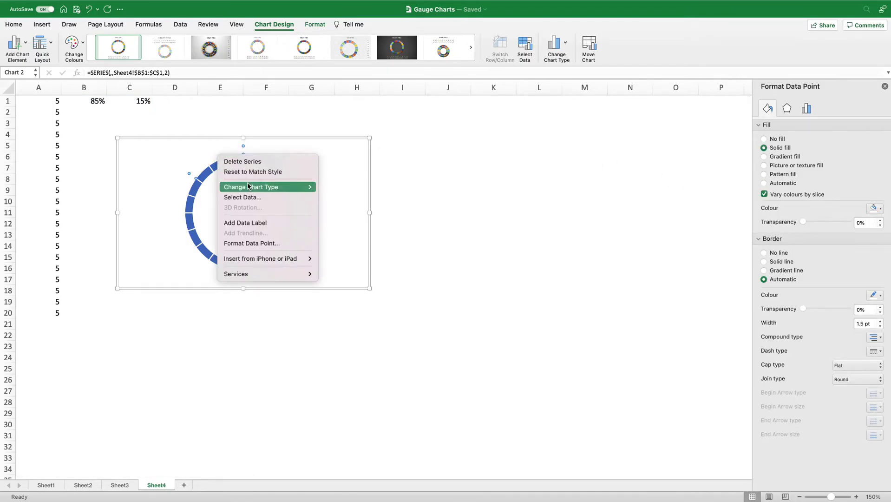
{"action": "left_click", "coordinate": [219, 161]}
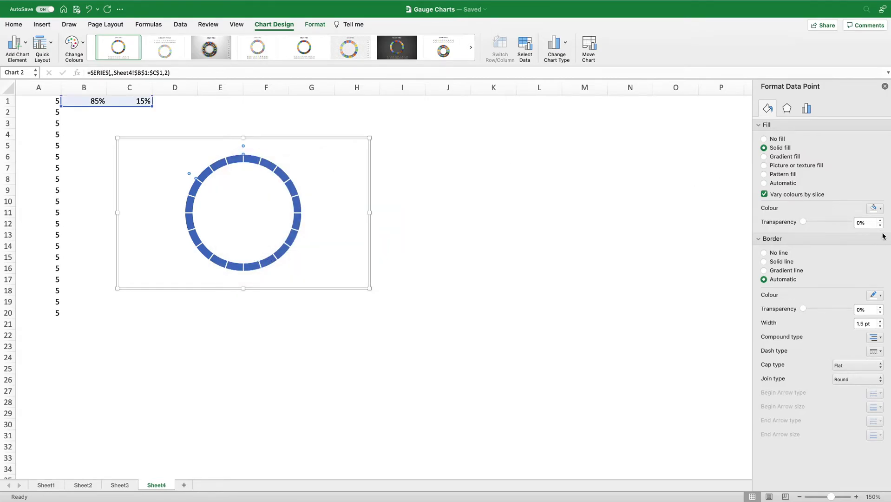
{"action": "left_click", "coordinate": [872, 223]}
{"action": "key", "text": "Return"}
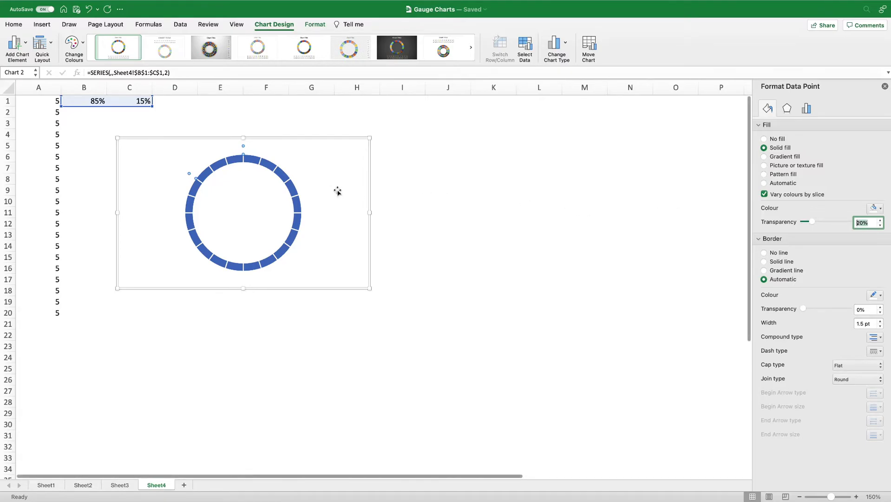
Change the outer percentage series to a 2-D pie chart so it overlays the segmented ring
{"action": "right_click", "coordinate": [235, 153]}
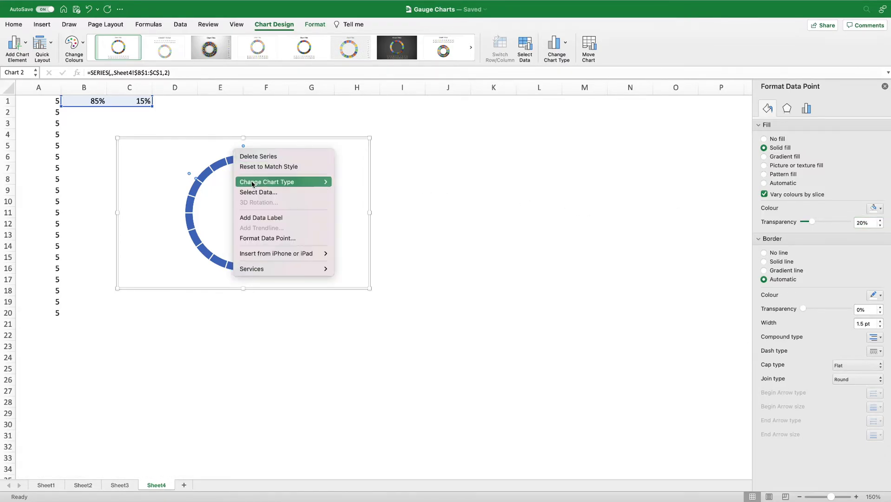
{"action": "mouse_move", "coordinate": [279, 182]}
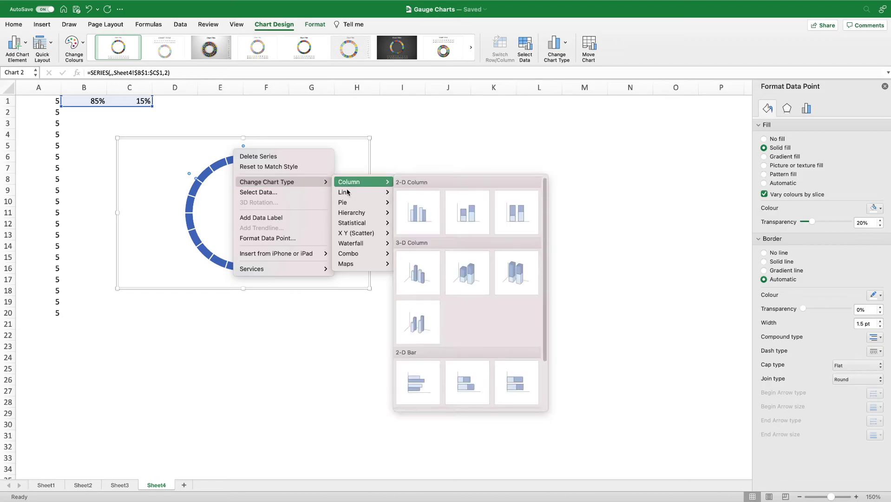
{"action": "mouse_move", "coordinate": [344, 202]}
{"action": "left_click", "coordinate": [410, 217]}
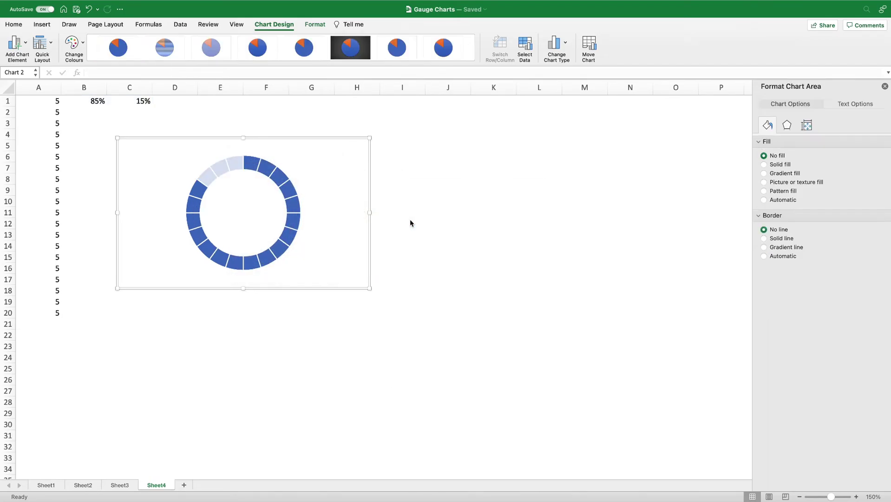
Re-enter the formula =1-B1 in cell C1 for the remaining percentage
{"action": "left_click", "coordinate": [128, 101]}
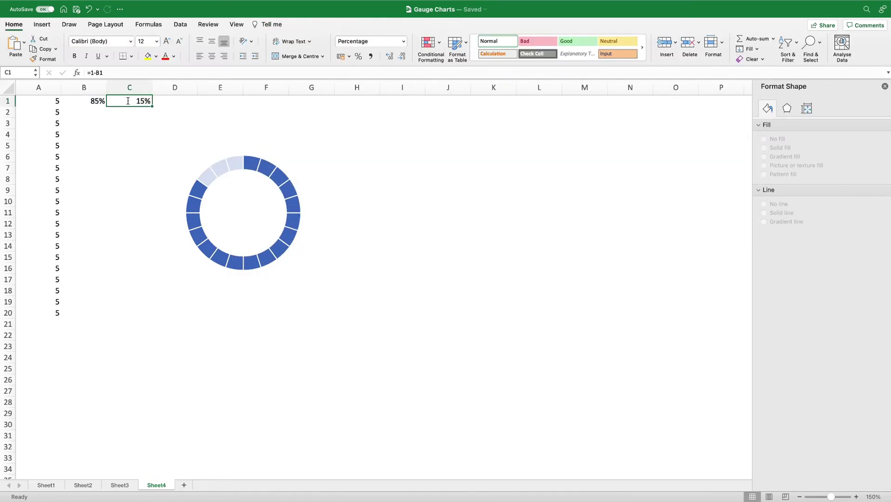
{"action": "type", "text": "=1-B1"}
{"action": "key", "text": "Return"}
Test the segmented progress ring by entering 20%, 30%, 50% and 75% in turn in cell B1
{"action": "left_click", "coordinate": [89, 100]}
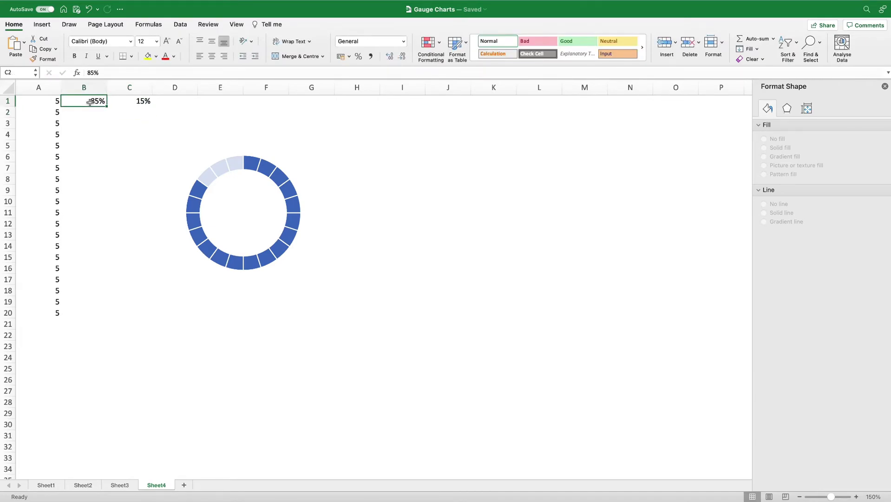
{"action": "type", "text": "20"}
{"action": "key", "text": "Return"}
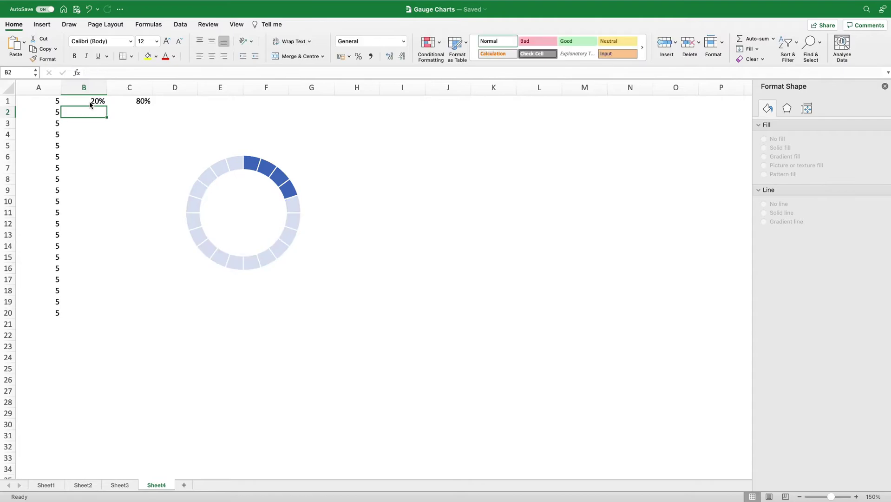
{"action": "left_click", "coordinate": [91, 103]}
{"action": "type", "text": "30"}
{"action": "key", "text": "Return"}
{"action": "left_click", "coordinate": [90, 102]}
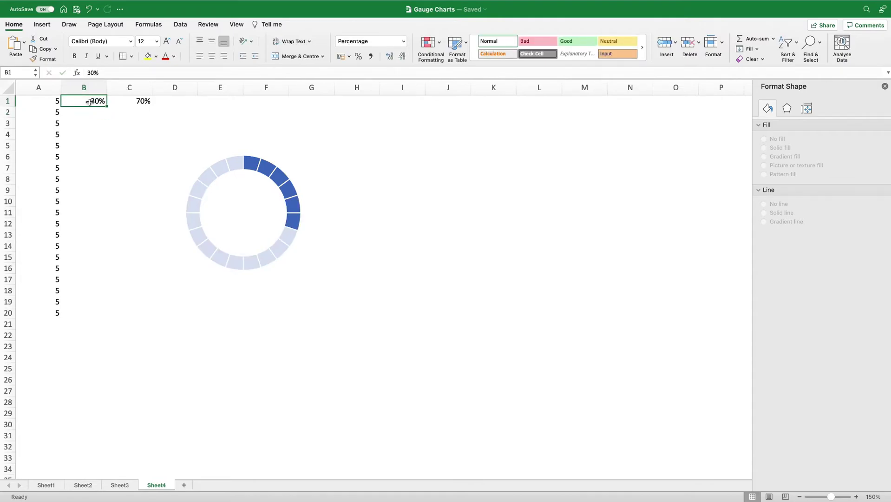
{"action": "type", "text": "50"}
{"action": "key", "text": "Return"}
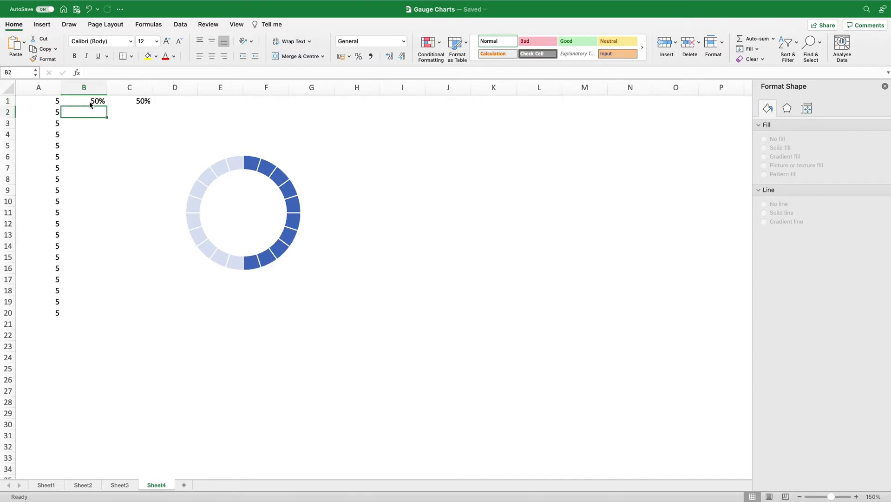
{"action": "left_click", "coordinate": [90, 102]}
{"action": "type", "text": "75"}
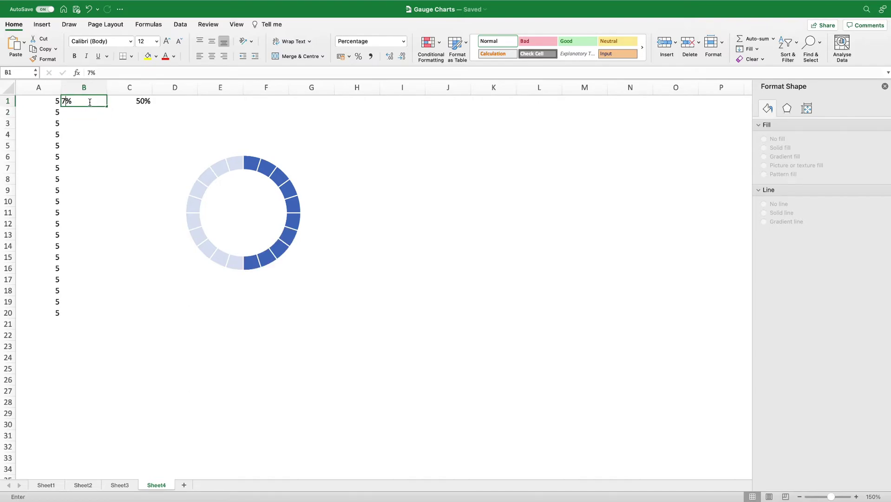
{"action": "key", "text": "Return"}
Set the percentage in cell B1 to 100%
{"action": "left_click", "coordinate": [90, 102]}
{"action": "type", "text": "100"}
{"action": "key", "text": "Return"}
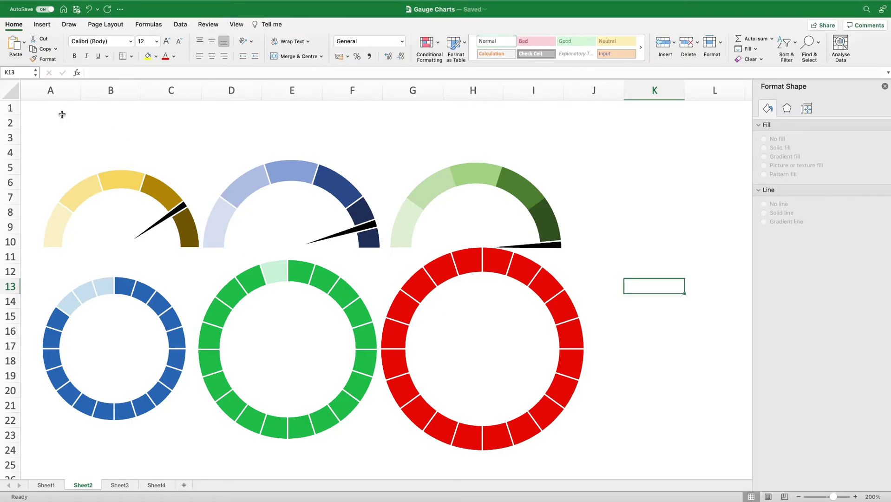
Merge and centre cells A1:C3 on Sheet2 and enter the heading "Sales"
{"action": "left_click_drag", "start_coordinate": [55, 110], "coordinate": [163, 130]}
{"action": "left_click", "coordinate": [298, 56]}
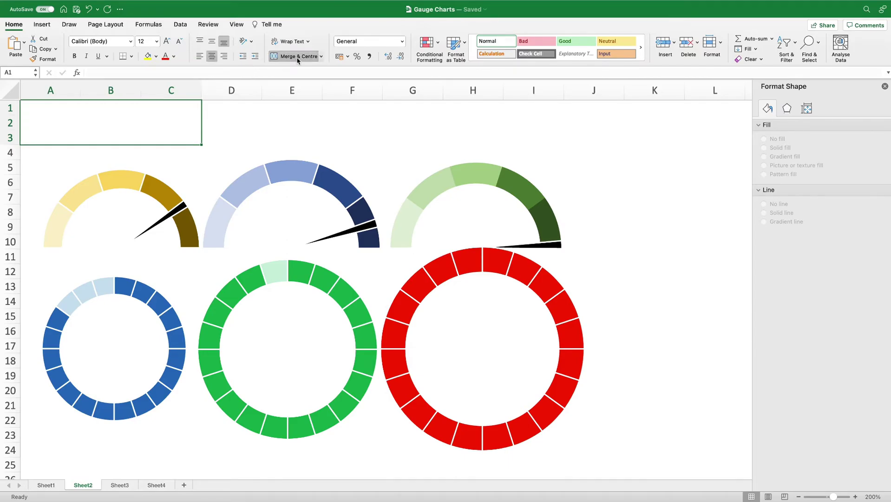
{"action": "type", "text": "Sales"}
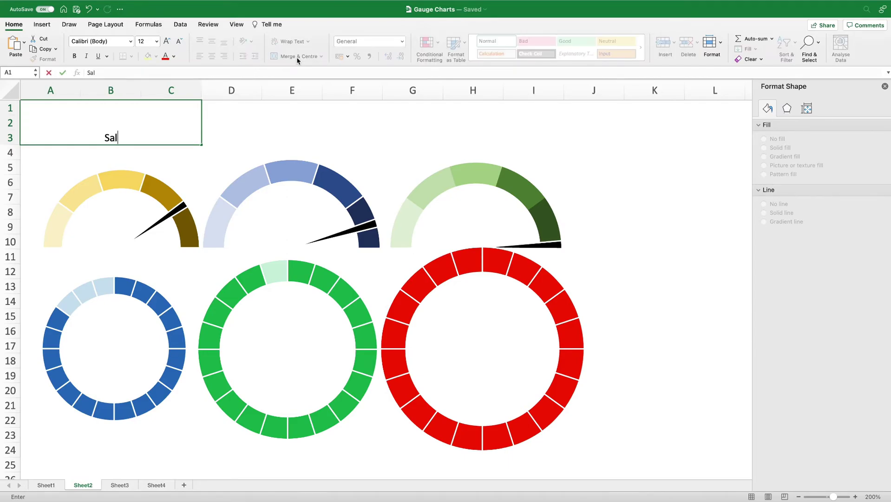
{"action": "left_click", "coordinate": [249, 118]}
Align the Sales heading vertically to the middle of its merged cell and set its font size to 36
{"action": "left_click", "coordinate": [188, 110]}
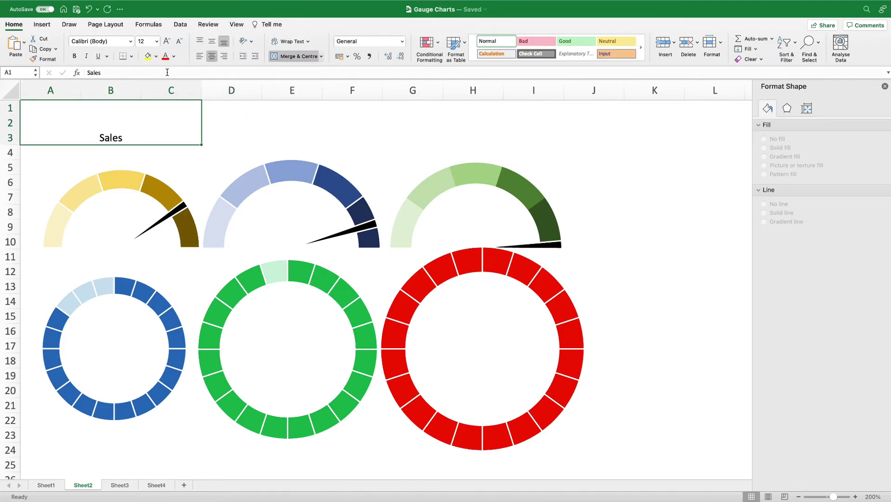
{"action": "left_click", "coordinate": [212, 41]}
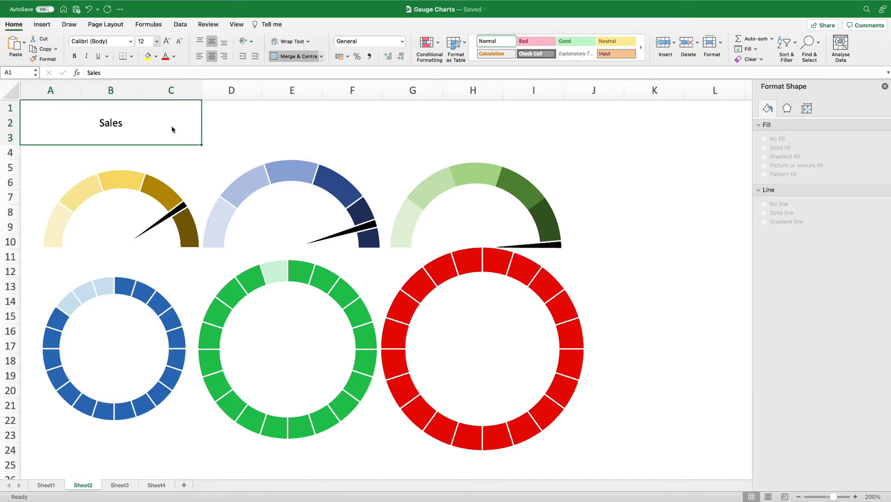
{"action": "left_click", "coordinate": [156, 41]}
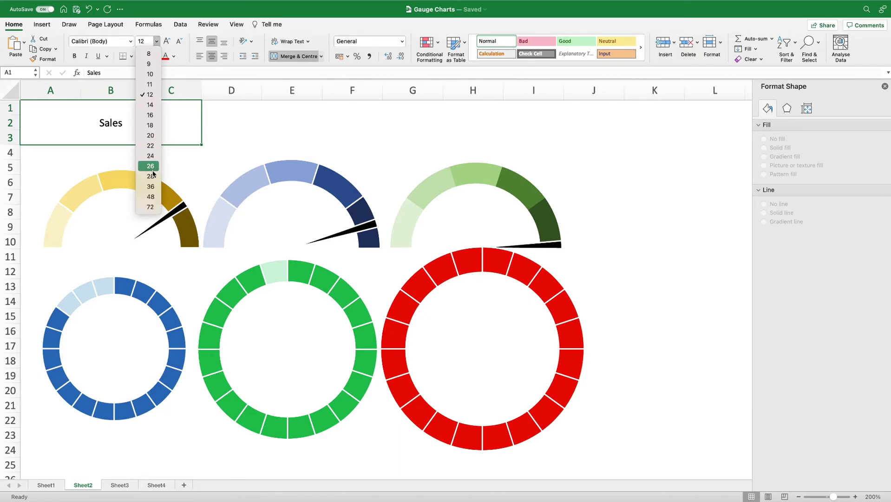
{"action": "left_click", "coordinate": [153, 186]}
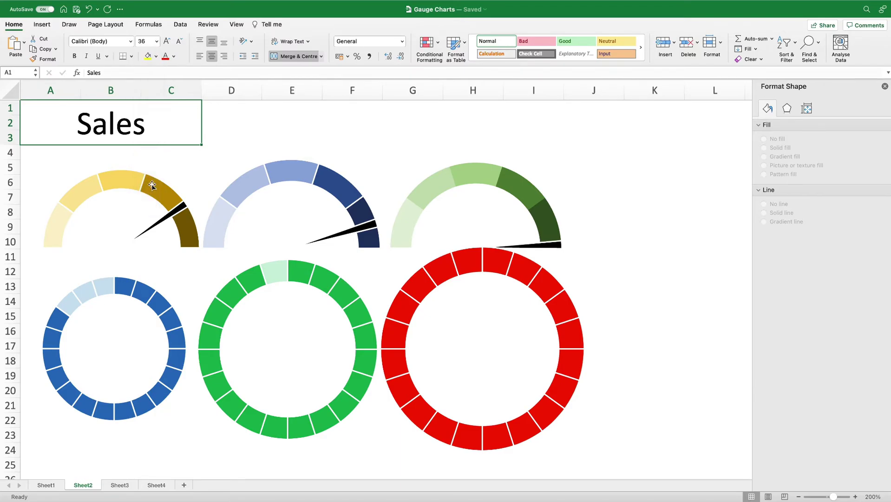
Give the Sales heading a light gold fill matching the gauge below and white text
{"action": "left_click", "coordinate": [157, 57]}
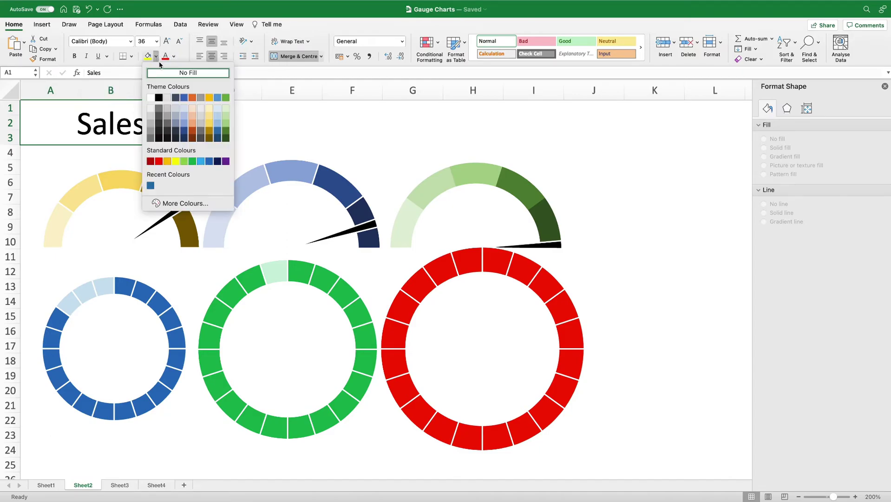
{"action": "left_click", "coordinate": [209, 125]}
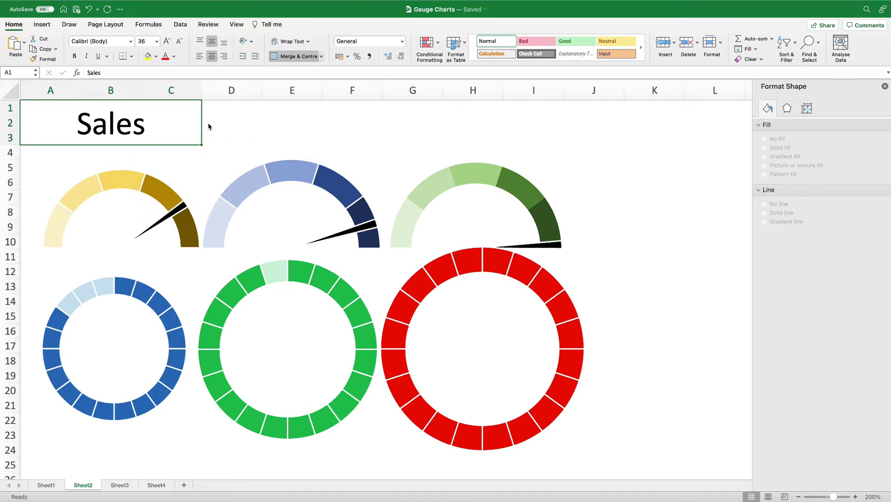
{"action": "left_click", "coordinate": [174, 56]}
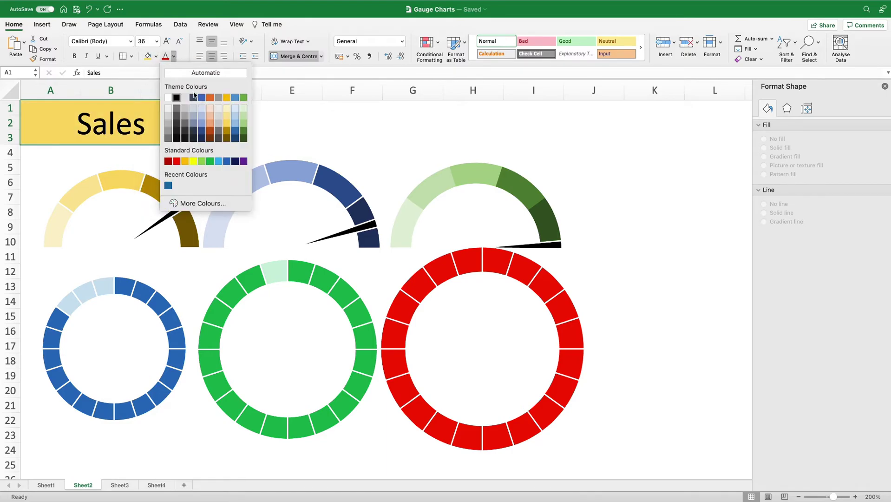
{"action": "left_click", "coordinate": [168, 98]}
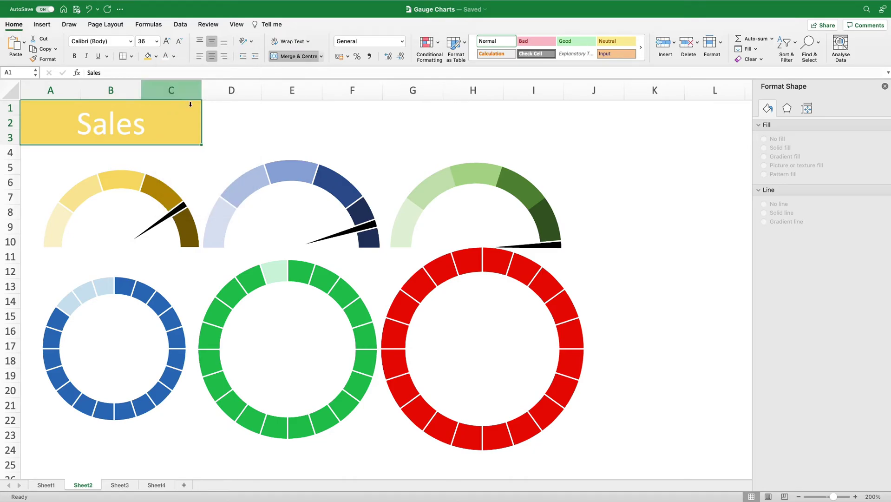
Copy the formatted Sales heading to D1:F3 above the blue gauge and G1:I3 above the green gauge
{"action": "left_click_drag", "start_coordinate": [235, 107], "coordinate": [342, 141]}
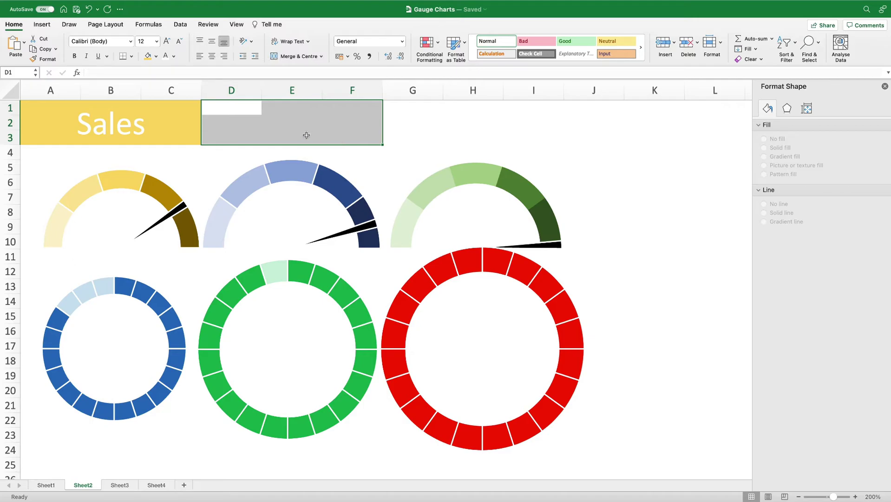
{"action": "left_click", "coordinate": [144, 115]}
{"action": "key", "text": "super+c"}
{"action": "left_click", "coordinate": [256, 118]}
{"action": "left_click", "coordinate": [242, 107]}
{"action": "key", "text": "super+v"}
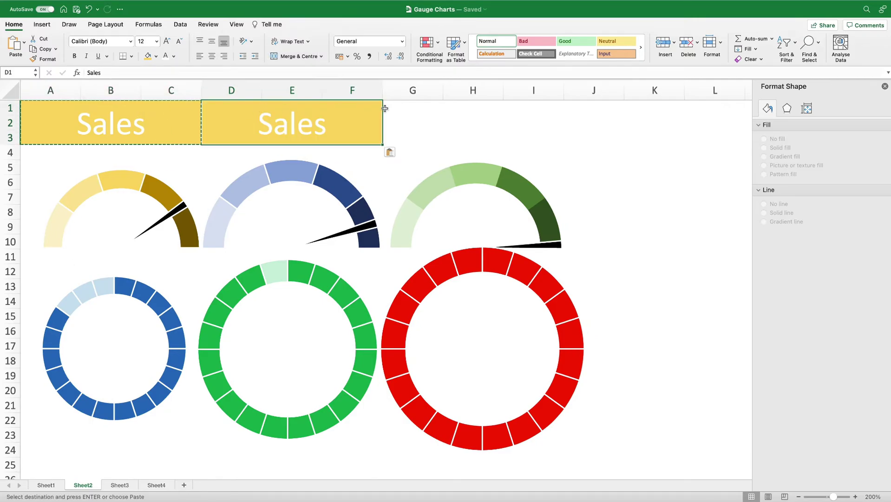
{"action": "left_click", "coordinate": [409, 108]}
{"action": "key", "text": "super+v"}
Replace the copied heading above the blue gauge with "Marketing" and the one above the green gauge with "Revenue"
{"action": "left_click", "coordinate": [303, 126]}
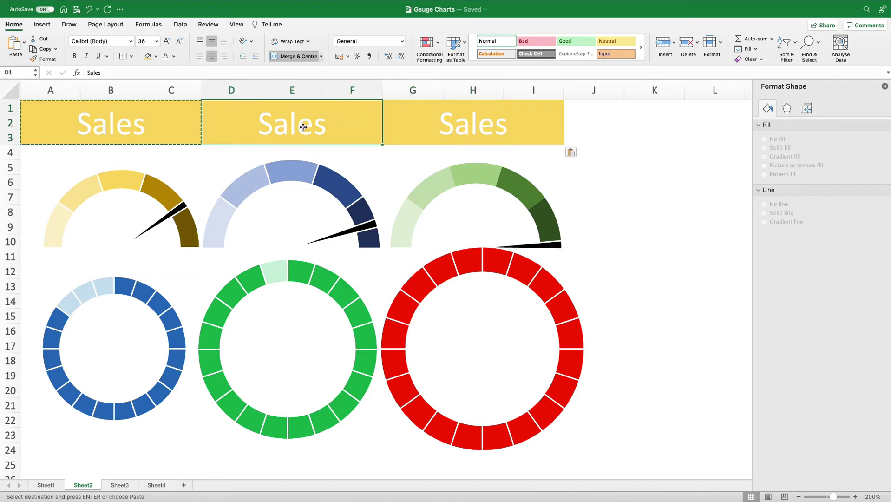
{"action": "type", "text": "Marketing"}
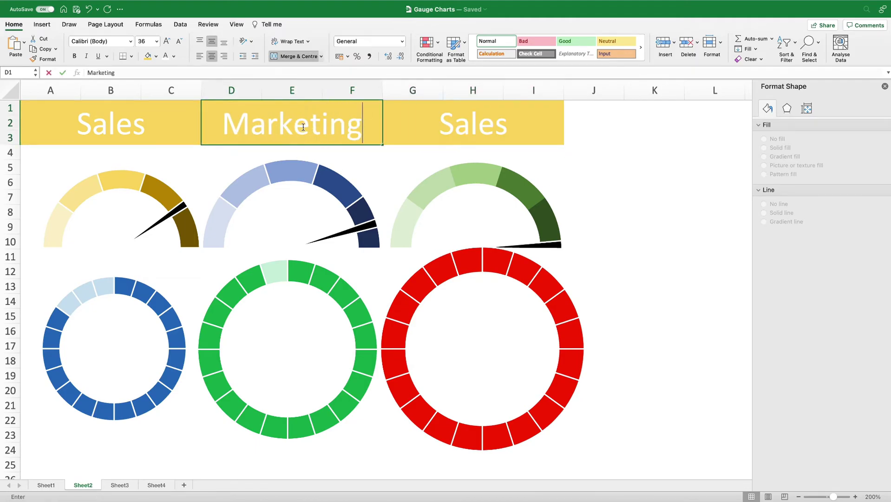
{"action": "left_click", "coordinate": [527, 116]}
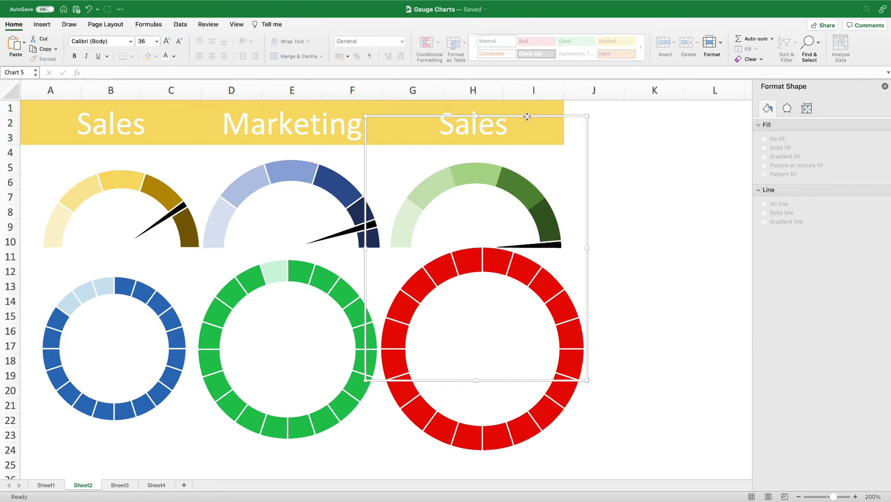
{"action": "left_click", "coordinate": [531, 106]}
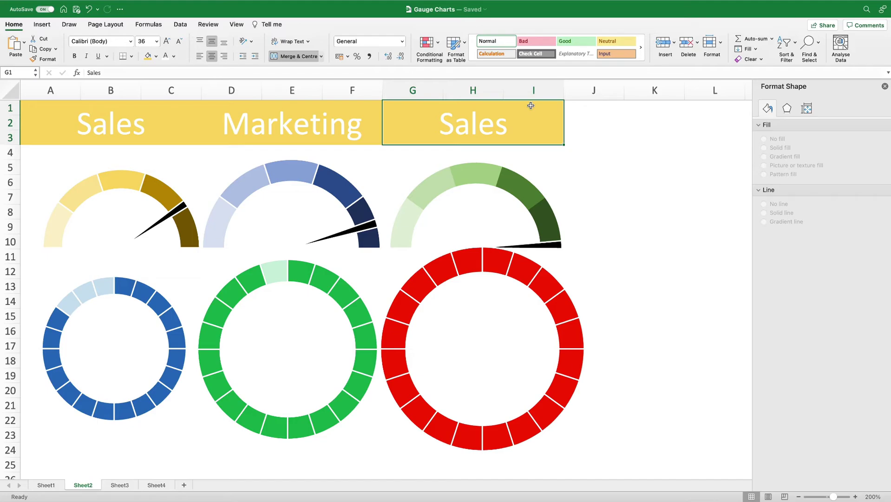
{"action": "type", "text": "Revenue"}
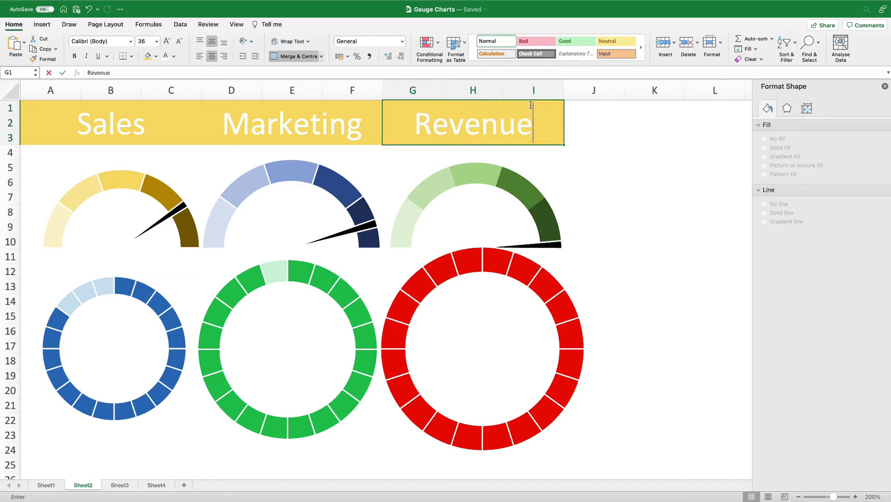
Fill the Marketing heading with light blue and the Revenue heading with light green to match their gauges
{"action": "left_click", "coordinate": [362, 112]}
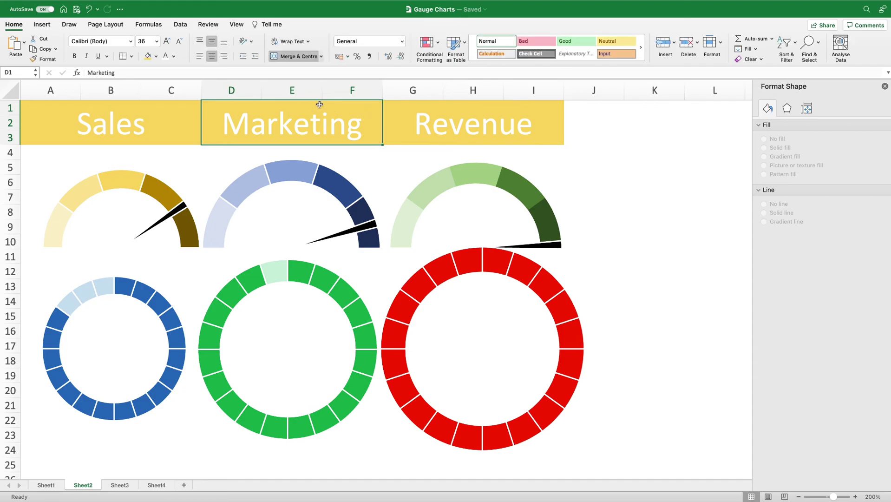
{"action": "left_click", "coordinate": [156, 57]}
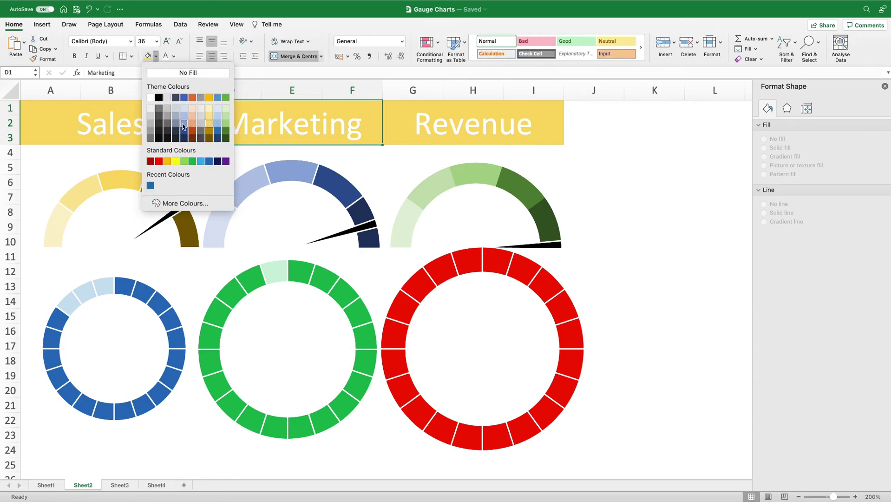
{"action": "left_click", "coordinate": [185, 127]}
{"action": "left_click", "coordinate": [410, 109]}
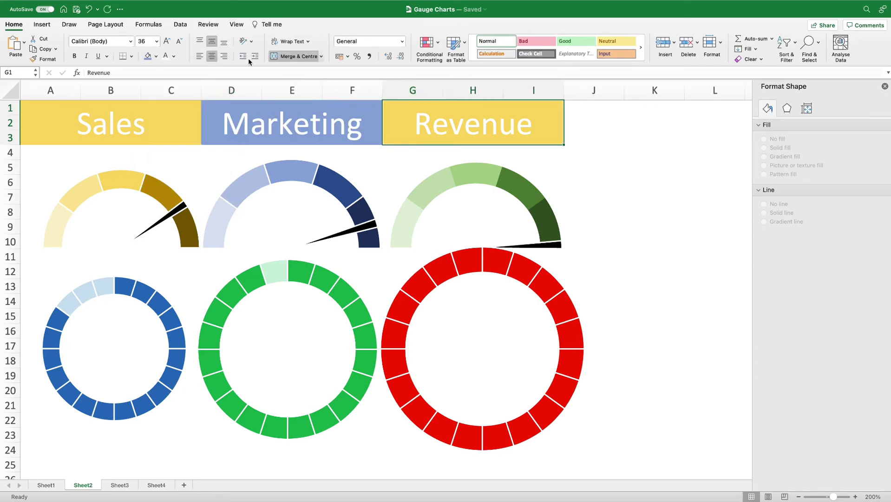
{"action": "left_click", "coordinate": [156, 56]}
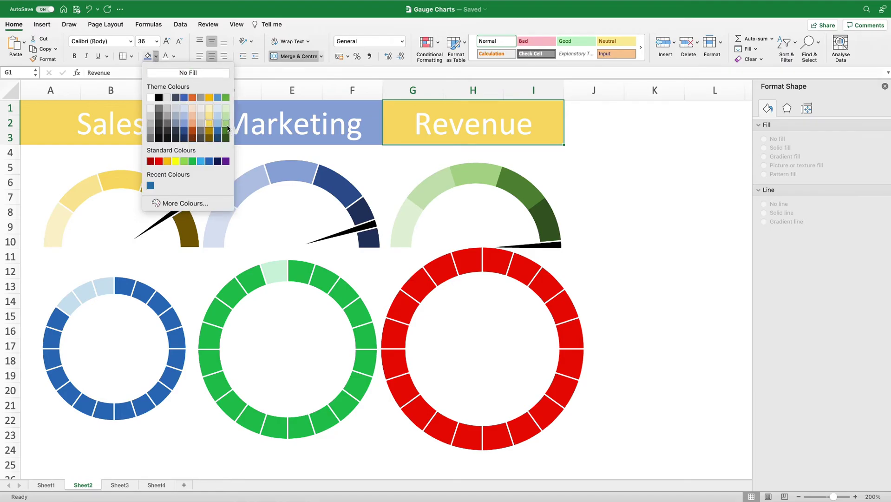
{"action": "left_click", "coordinate": [226, 124]}
{"action": "left_click", "coordinate": [654, 256]}
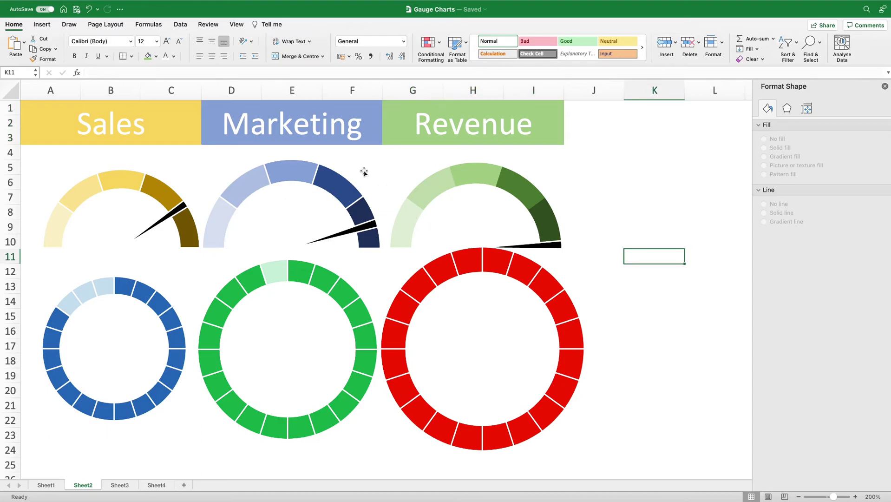
Insert a text box in the centre of the blue progress ring and enter 85% in it
{"action": "left_click", "coordinate": [43, 26]}
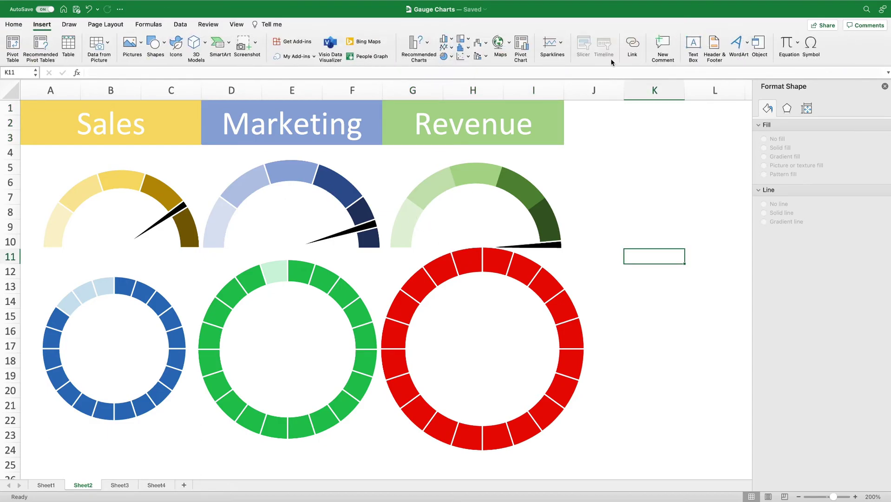
{"action": "left_click", "coordinate": [693, 45]}
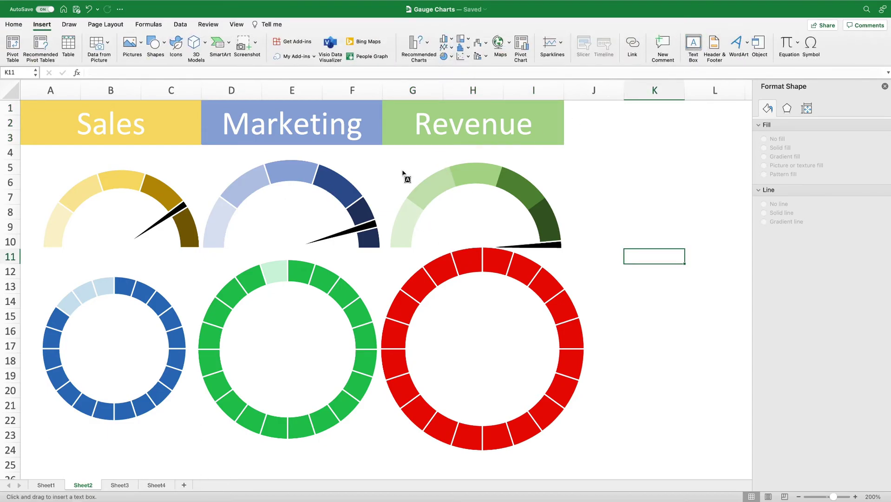
{"action": "left_click_drag", "start_coordinate": [70, 318], "coordinate": [159, 380]}
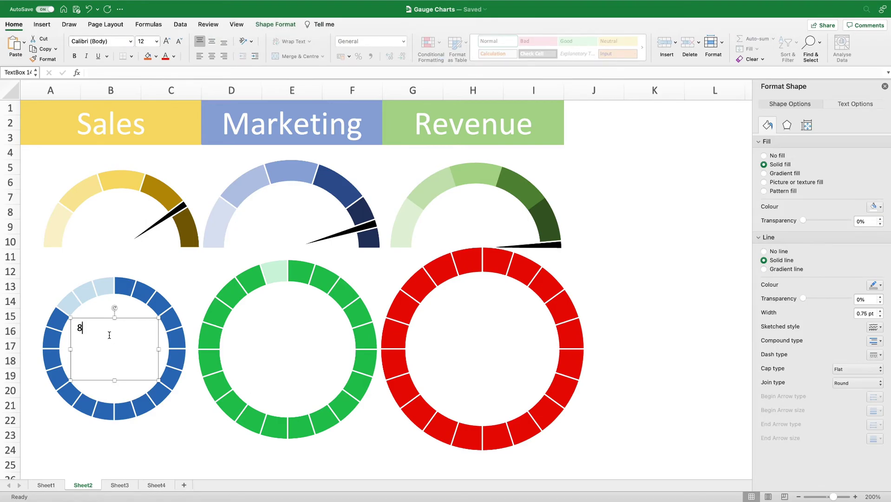
Set the 85% text to font size 36 and centre it horizontally and vertically in its text box
{"action": "key", "text": "super+a"}
{"action": "left_click", "coordinate": [156, 41]}
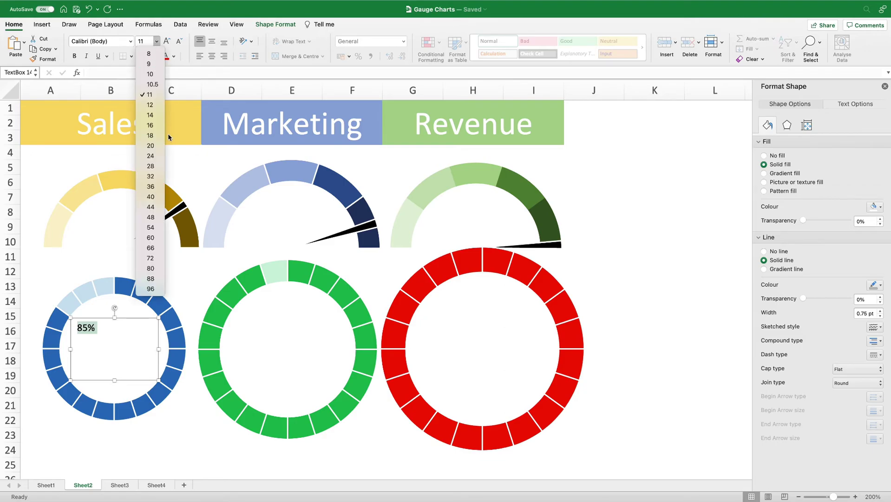
{"action": "left_click", "coordinate": [150, 186]}
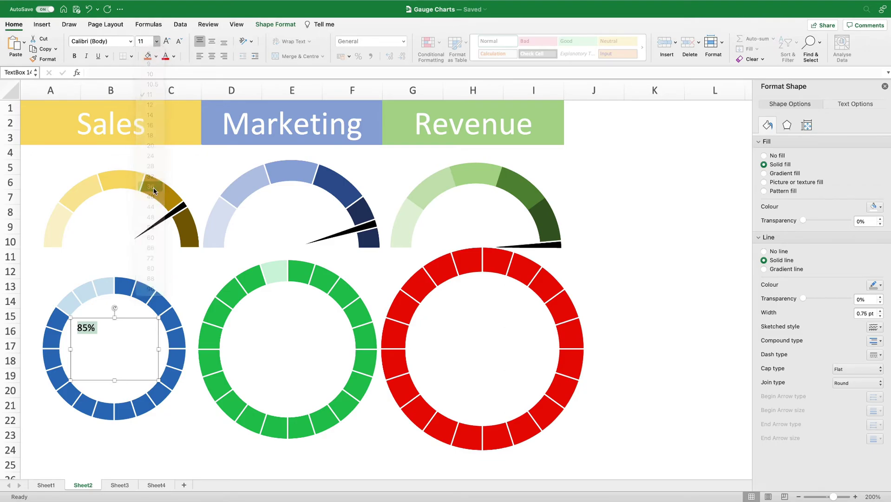
{"action": "left_click", "coordinate": [211, 56]}
{"action": "left_click", "coordinate": [211, 43]}
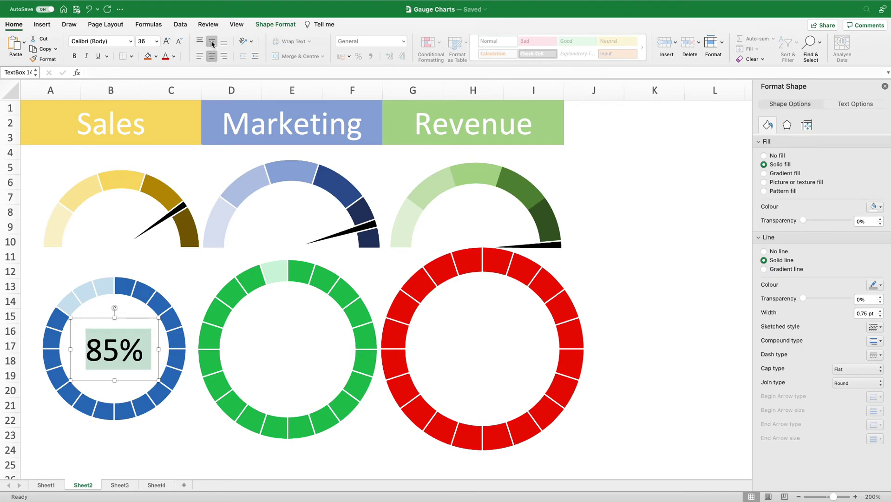
Set the 85% label in the blue progress ring to font size 44
{"action": "left_click", "coordinate": [156, 41]}
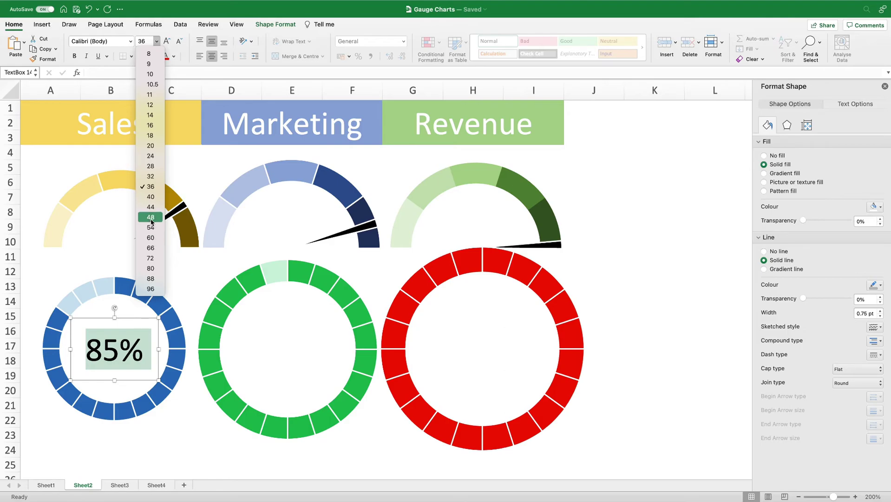
{"action": "left_click", "coordinate": [151, 223]}
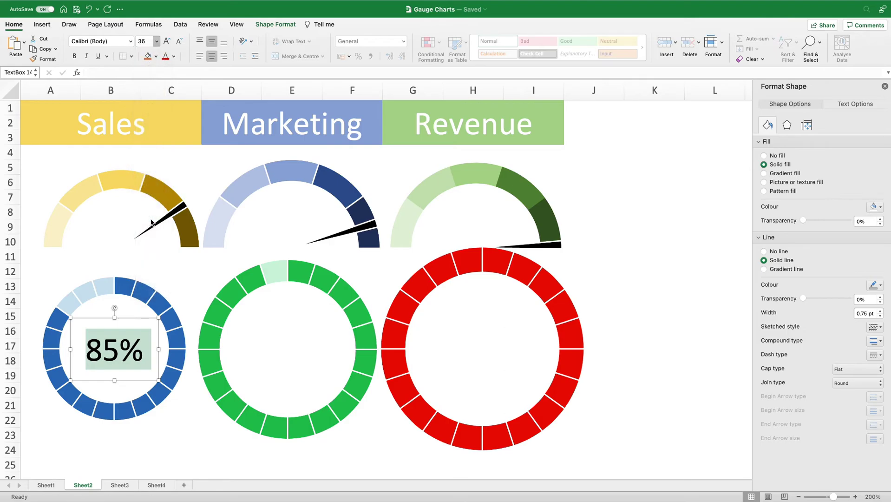
{"action": "left_click", "coordinate": [156, 41]}
{"action": "left_click", "coordinate": [151, 207]}
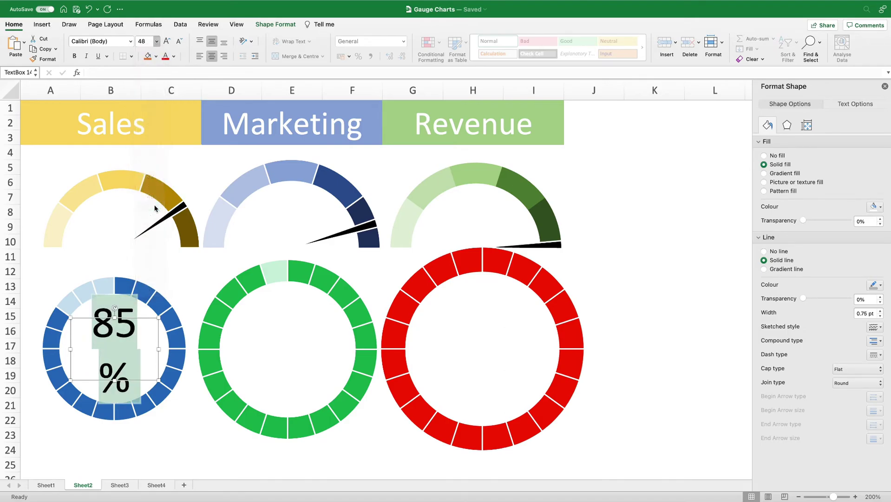
{"action": "left_click", "coordinate": [213, 282]}
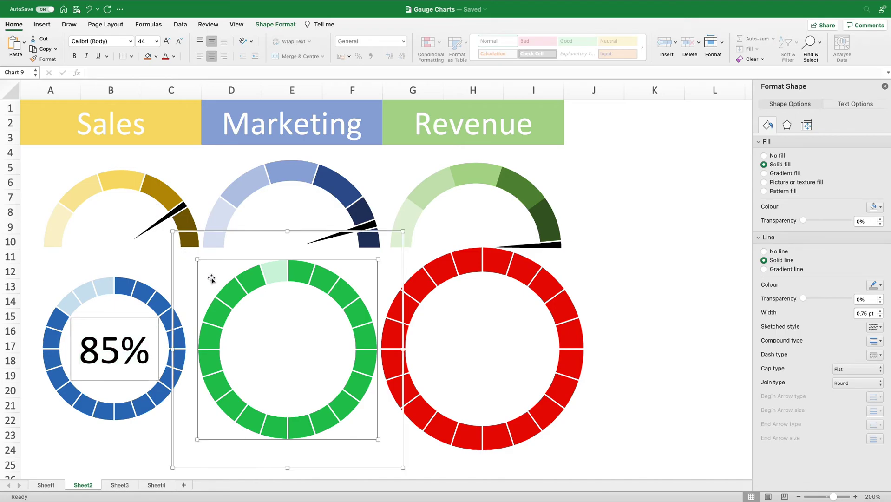
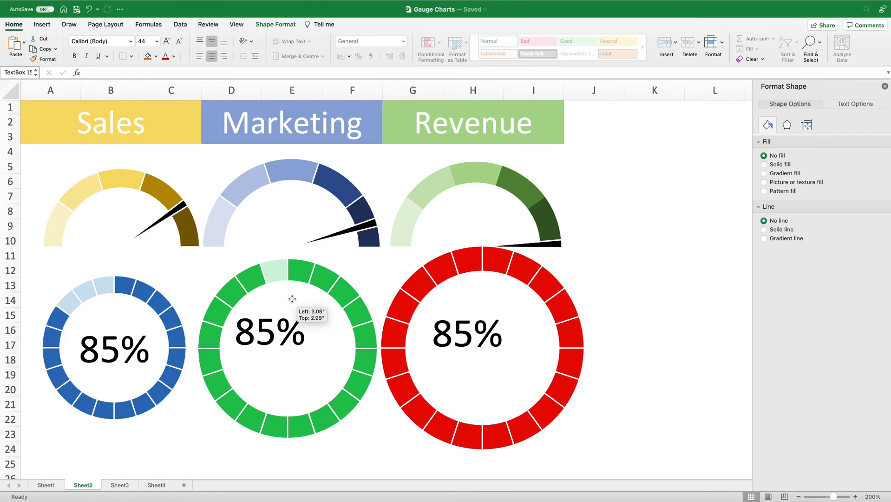
Enlarge the text box in the green ring and set its percentage text to font size 54
{"action": "left_click_drag", "start_coordinate": [322, 360], "coordinate": [354, 401]}
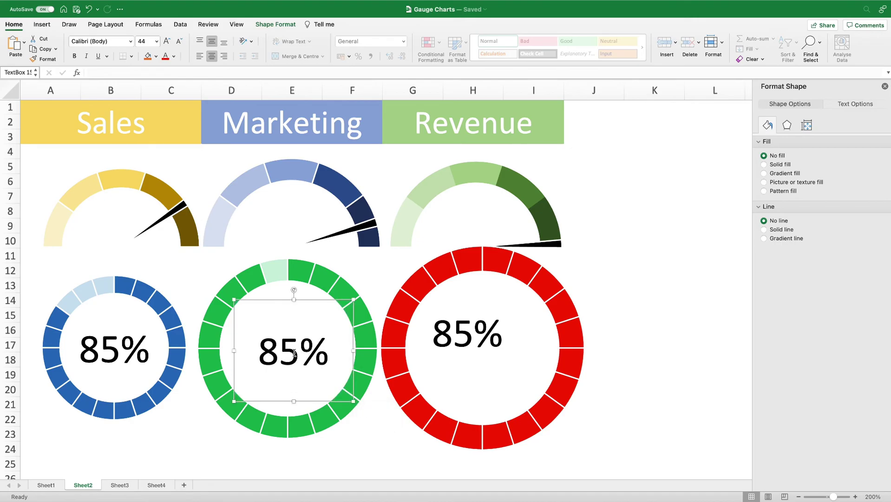
{"action": "left_click_drag", "start_coordinate": [298, 354], "coordinate": [274, 354]}
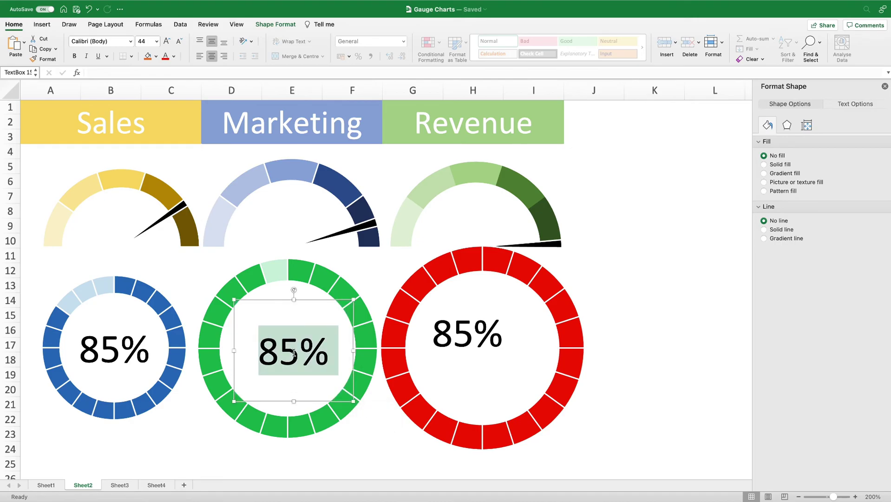
{"action": "left_click", "coordinate": [156, 41]}
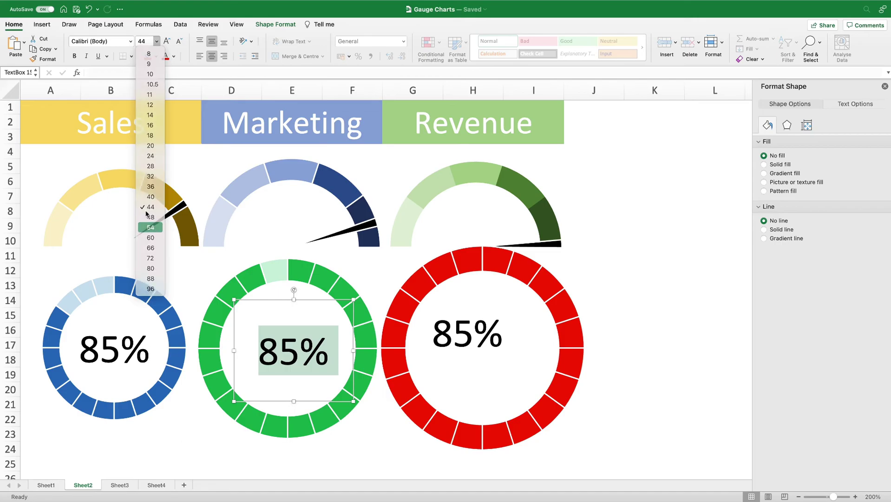
{"action": "left_click", "coordinate": [153, 227]}
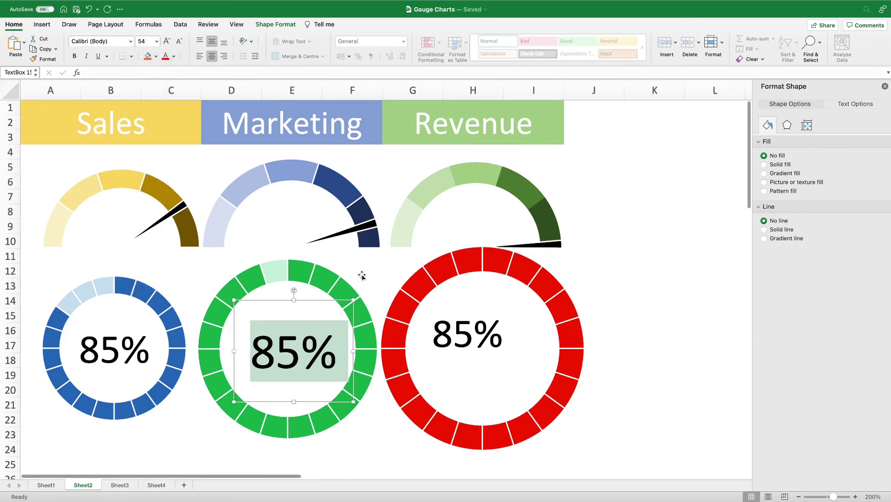
Set the red ring's percentage text to font size 66 and enlarge its text box to fit it on one line
{"action": "left_click", "coordinate": [448, 333]}
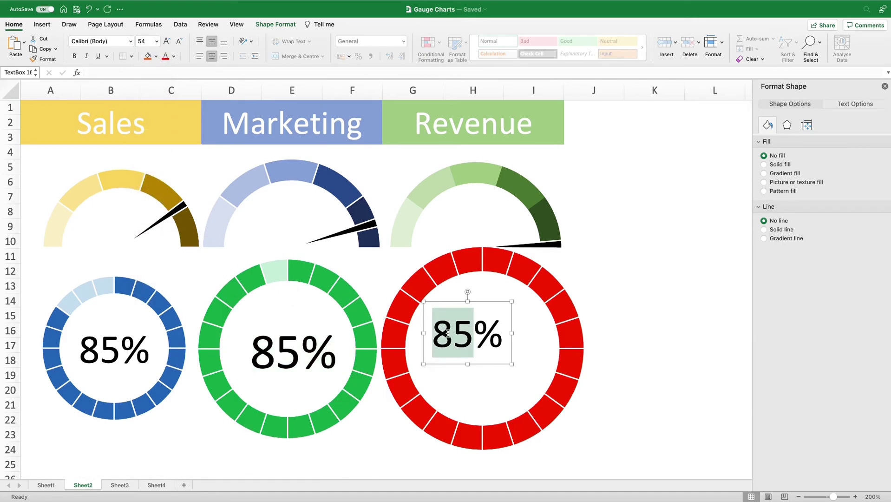
{"action": "left_click", "coordinate": [156, 41]}
{"action": "left_click", "coordinate": [151, 248]}
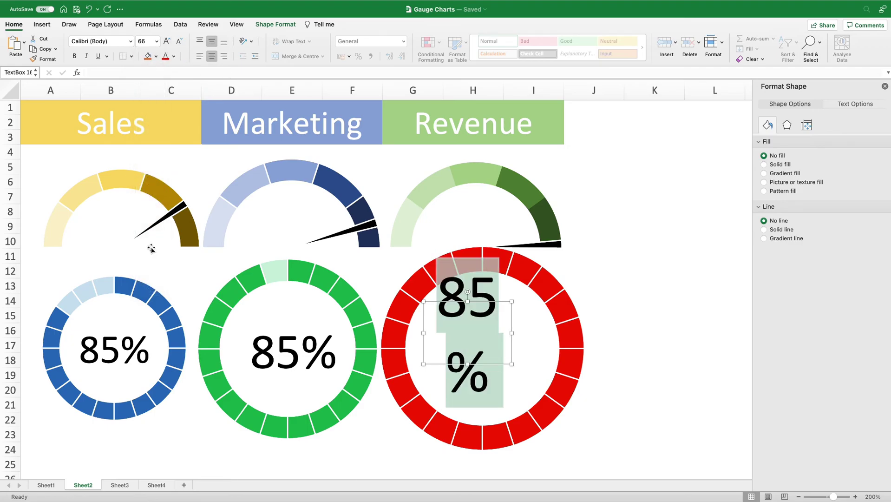
{"action": "left_click_drag", "start_coordinate": [511, 365], "coordinate": [570, 397]}
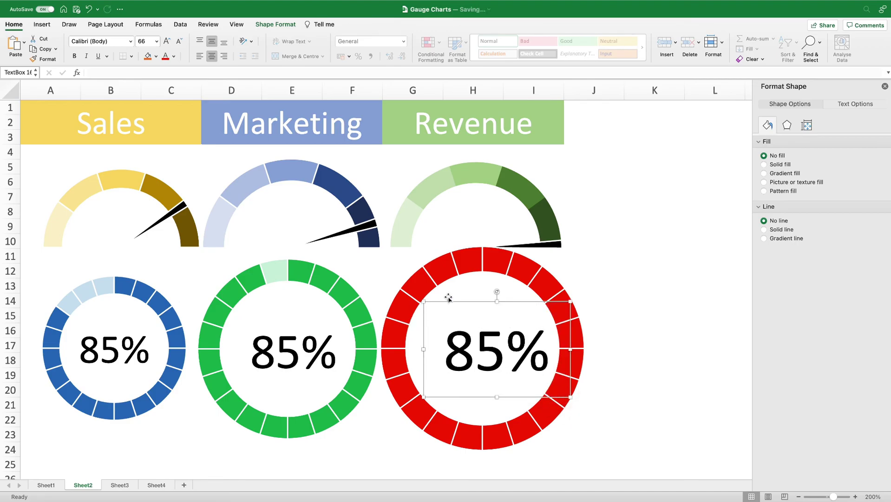
Change the percentage label in the green ring to 95%
{"action": "left_click", "coordinate": [284, 345]}
{"action": "triple_click", "coordinate": [284, 345]}
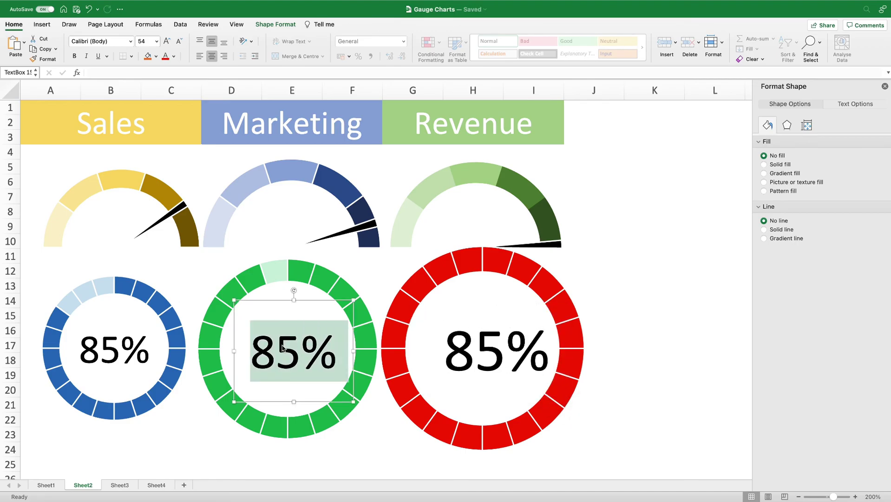
{"action": "double_click", "coordinate": [282, 346]}
{"action": "type", "text": "95"}
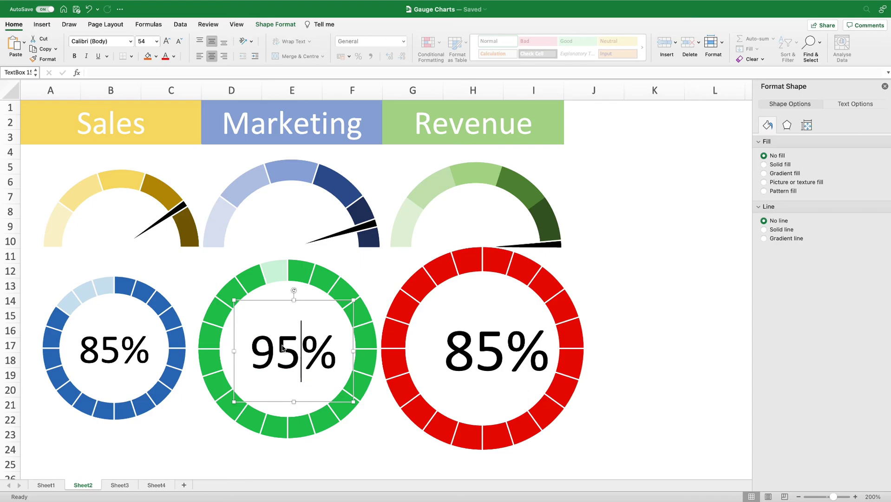
Change the red ring's label to 100%, enlarging its text box to fit and centring it inside the ring
{"action": "left_click", "coordinate": [480, 348]}
{"action": "double_click", "coordinate": [481, 350]}
{"action": "type", "text": "100"}
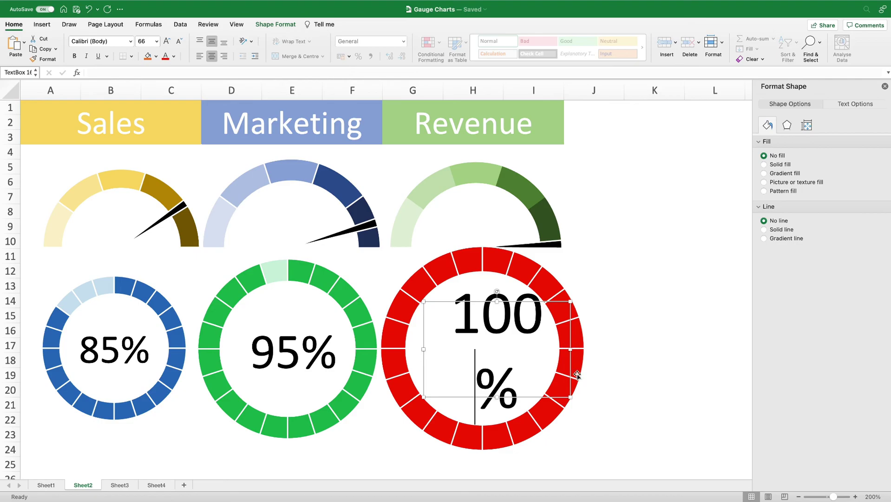
{"action": "left_click_drag", "start_coordinate": [570, 397], "coordinate": [599, 415]}
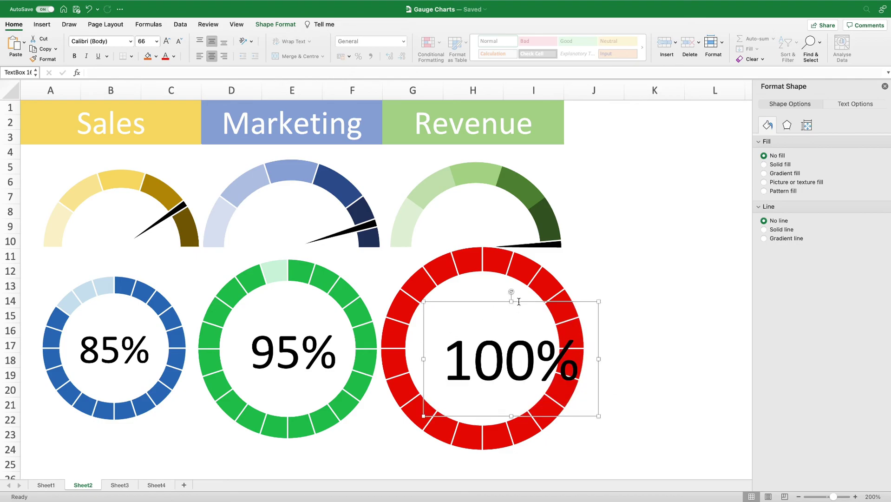
{"action": "left_click_drag", "start_coordinate": [494, 298], "coordinate": [466, 288]}
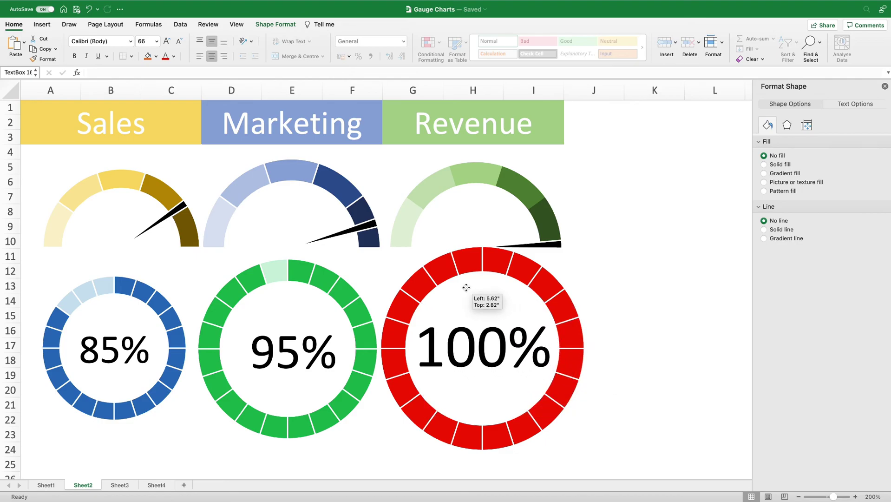
Nudge the 95% label slightly upwards to centre it in the green ring, and deselect it
{"action": "left_click", "coordinate": [300, 328]}
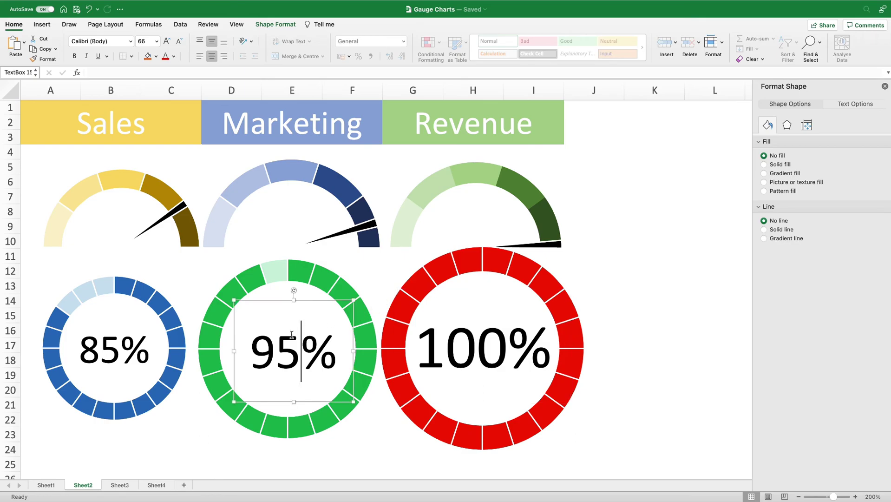
{"action": "left_click_drag", "start_coordinate": [280, 299], "coordinate": [279, 295]}
{"action": "left_click", "coordinate": [695, 313]}
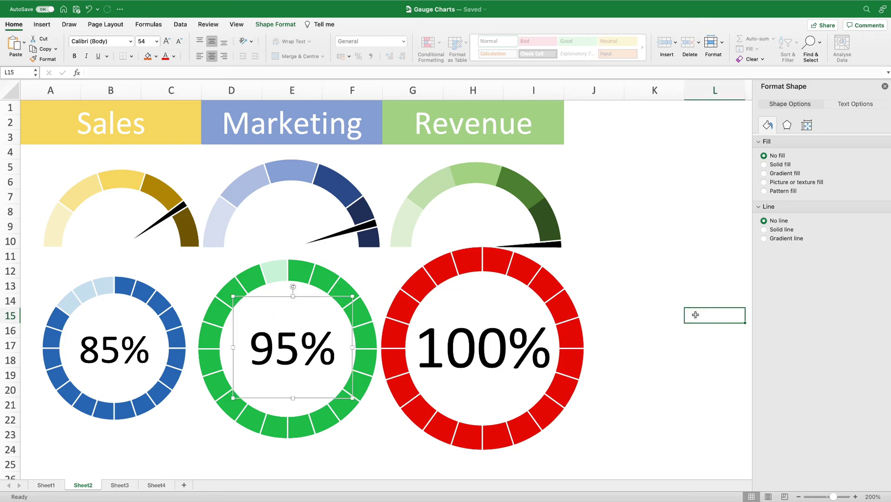